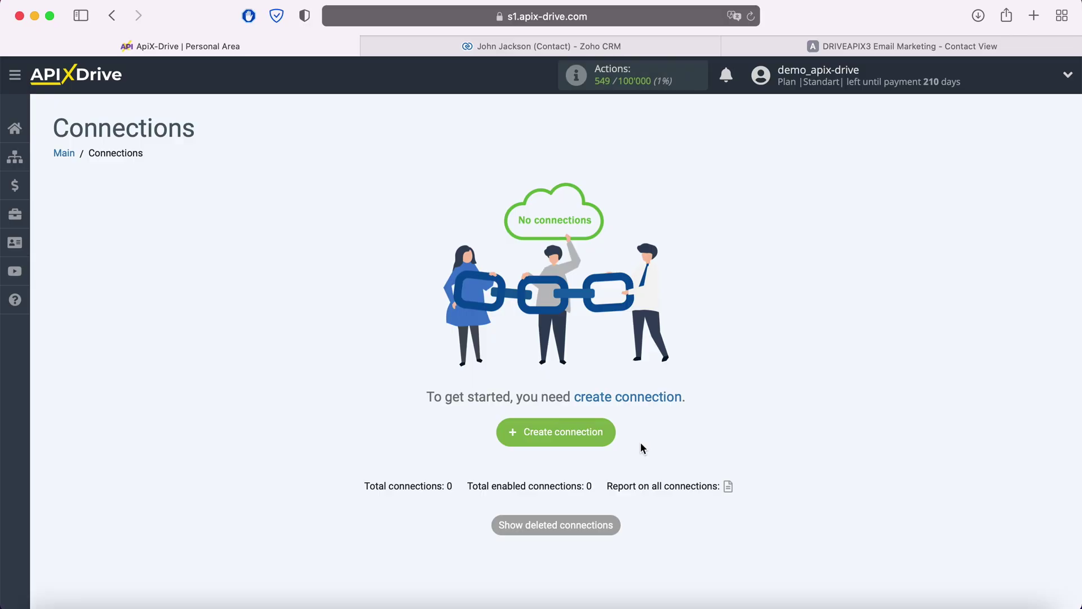
Create a new connection with Zoho CRM as the data source system
{"action": "left_click", "coordinate": [607, 431]}
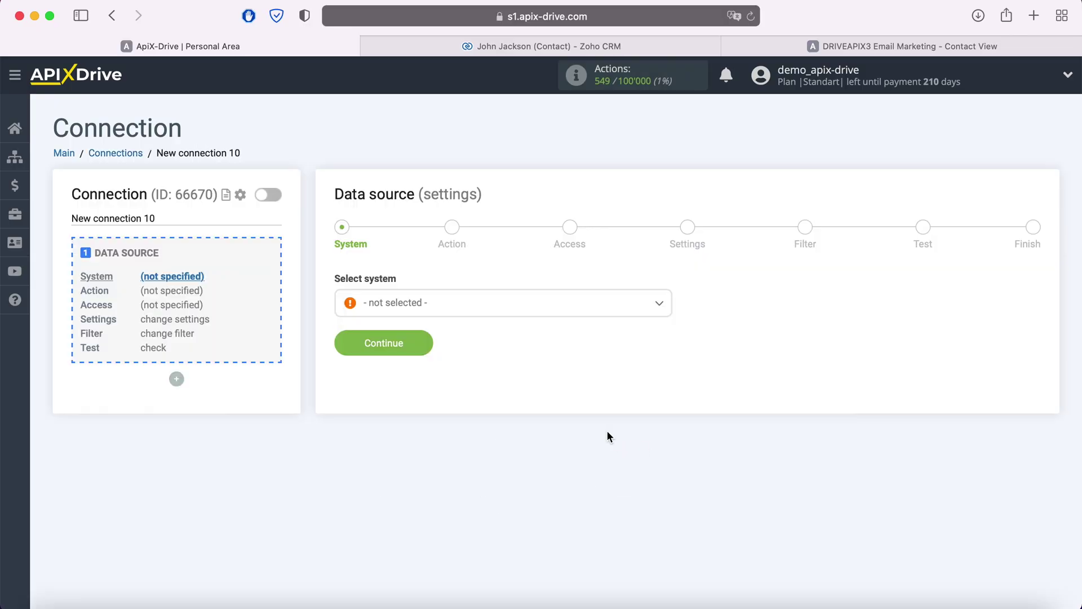
{"action": "left_click", "coordinate": [524, 305]}
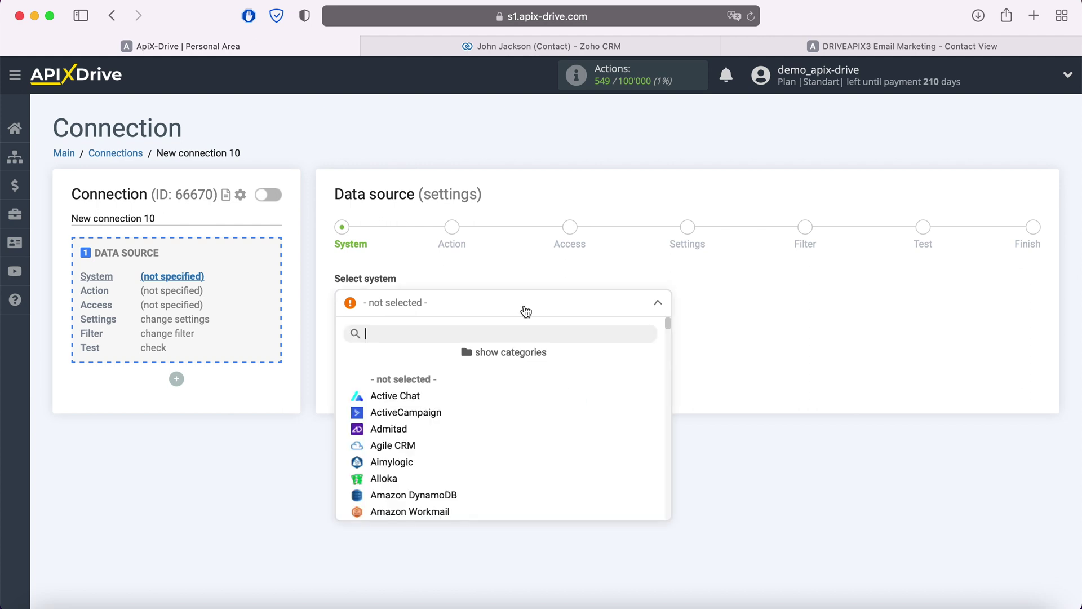
{"action": "scroll", "coordinate": [529, 411], "scroll_direction": "down", "scroll_amount": 2}
{"action": "scroll", "coordinate": [532, 411], "scroll_direction": "down", "scroll_amount": 10}
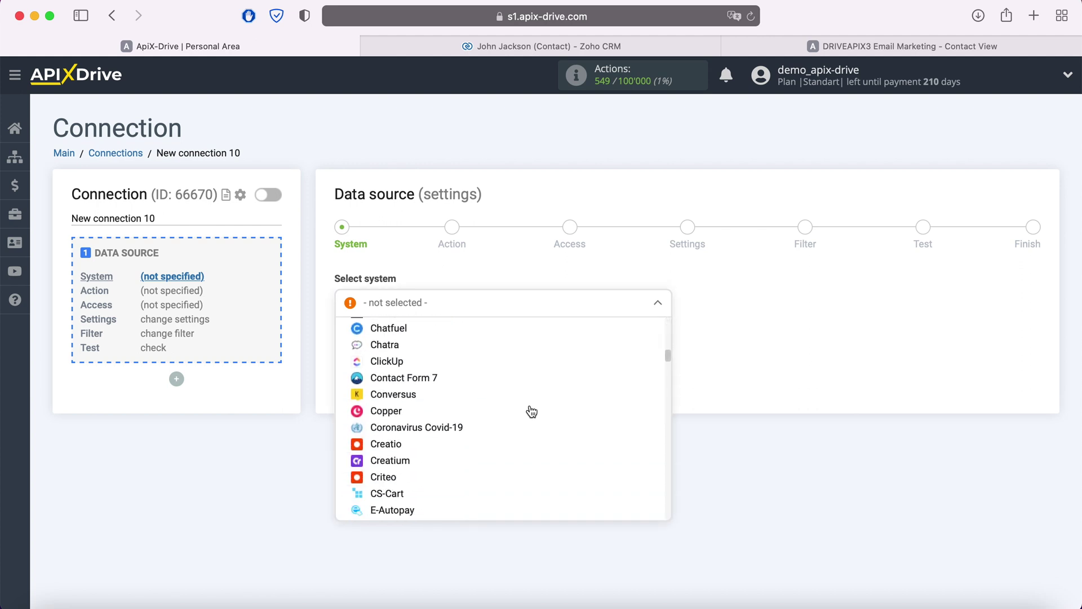
{"action": "scroll", "coordinate": [531, 411], "scroll_direction": "down", "scroll_amount": 10}
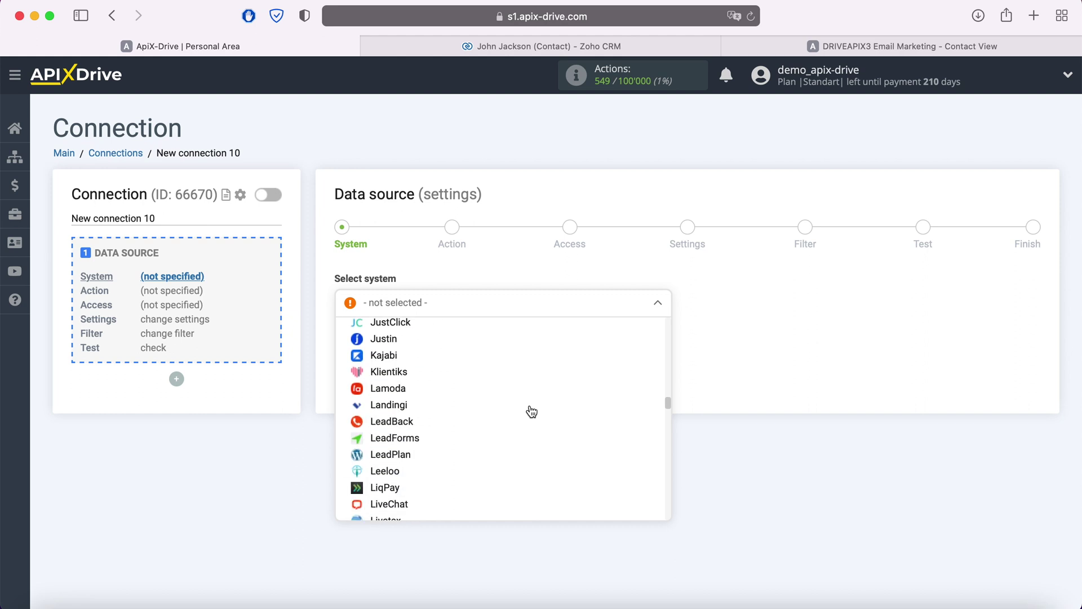
{"action": "scroll", "coordinate": [531, 411], "scroll_direction": "down", "scroll_amount": 10}
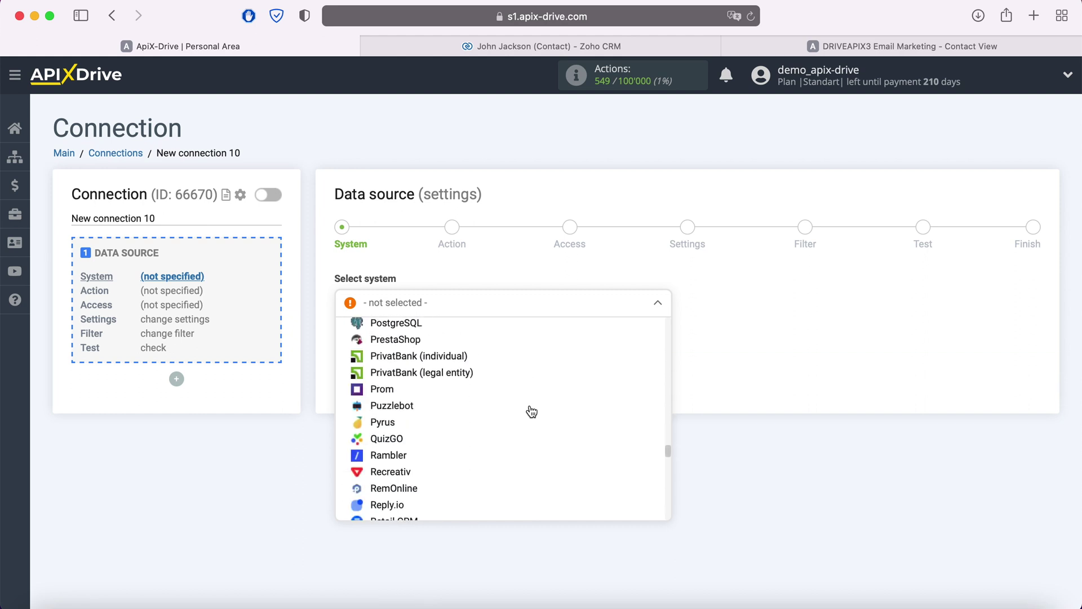
{"action": "scroll", "coordinate": [531, 411], "scroll_direction": "down", "scroll_amount": 10}
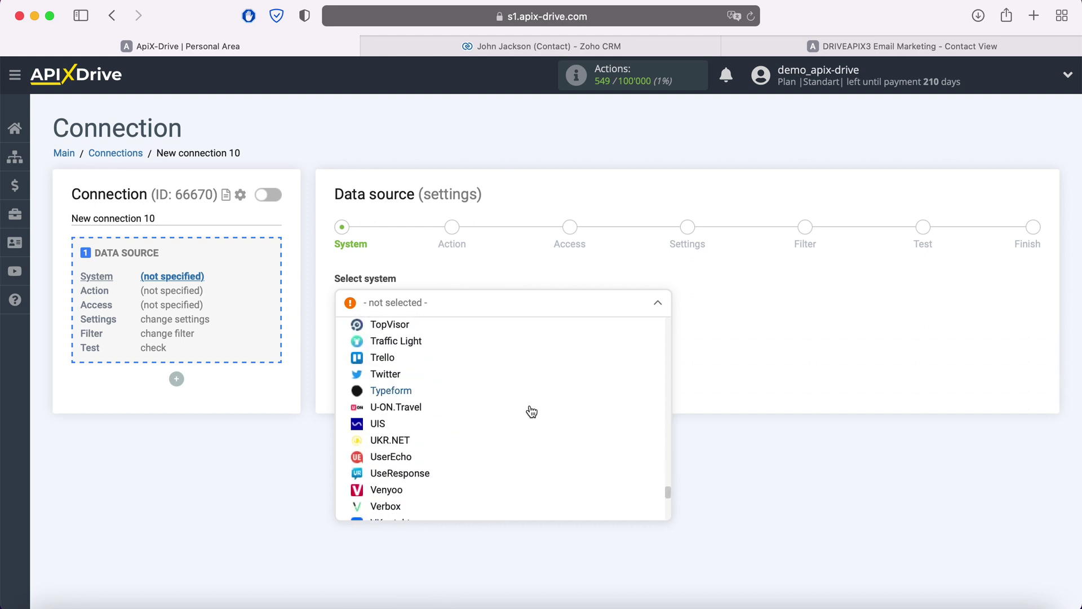
{"action": "left_click", "coordinate": [423, 479]}
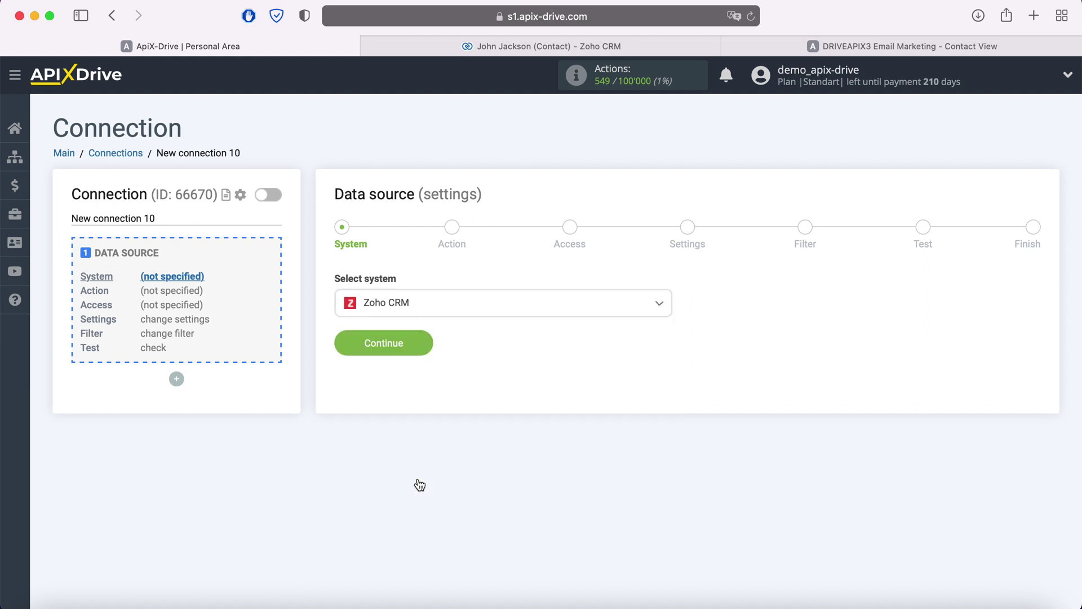
{"action": "left_click", "coordinate": [423, 345]}
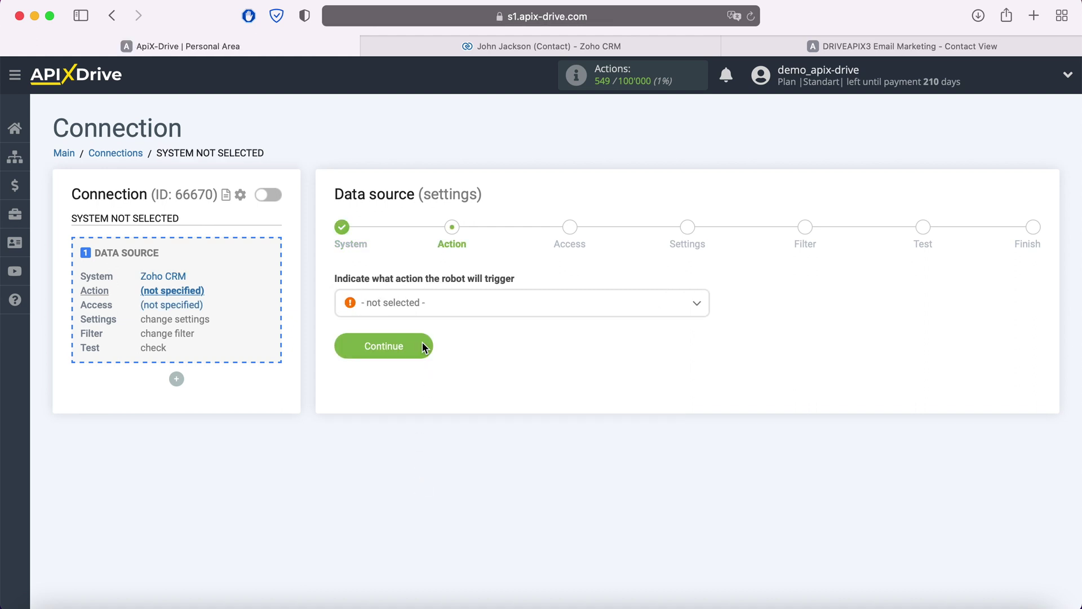
Set the source action to Get Contacts (new) and continue to account access
{"action": "left_click", "coordinate": [457, 302]}
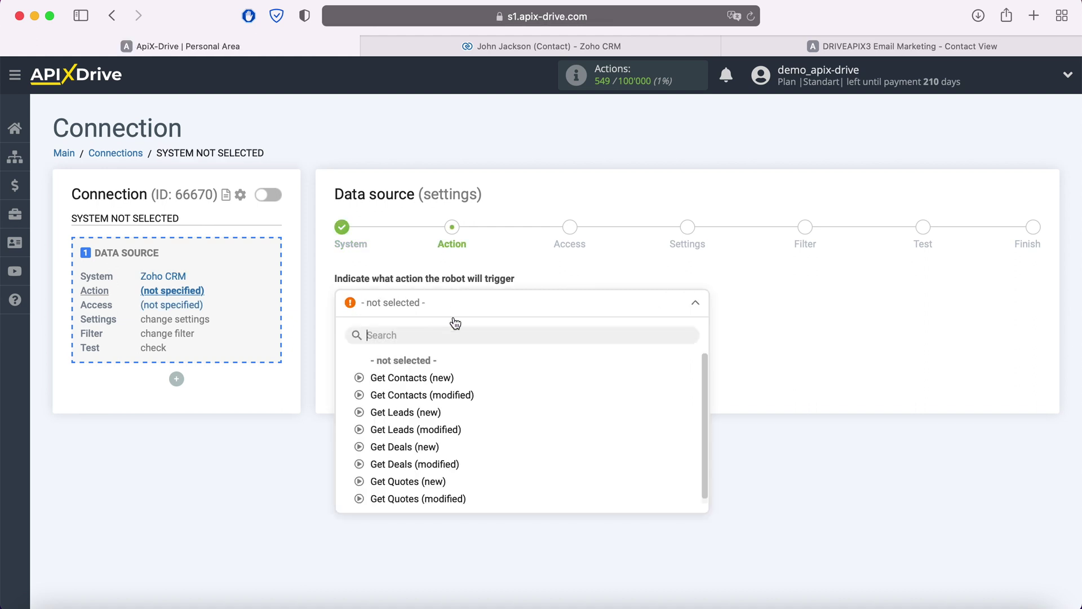
{"action": "left_click", "coordinate": [445, 381]}
{"action": "left_click", "coordinate": [428, 352]}
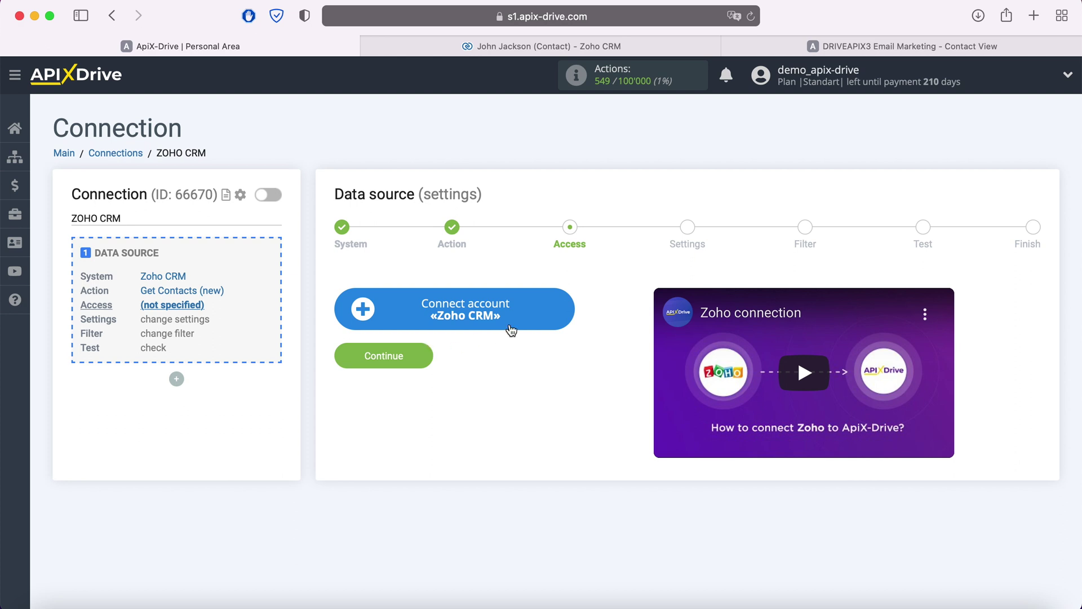
Sign in to Zoho with the account email and password, then accept ApiX Drive's access request
{"action": "left_click", "coordinate": [555, 314]}
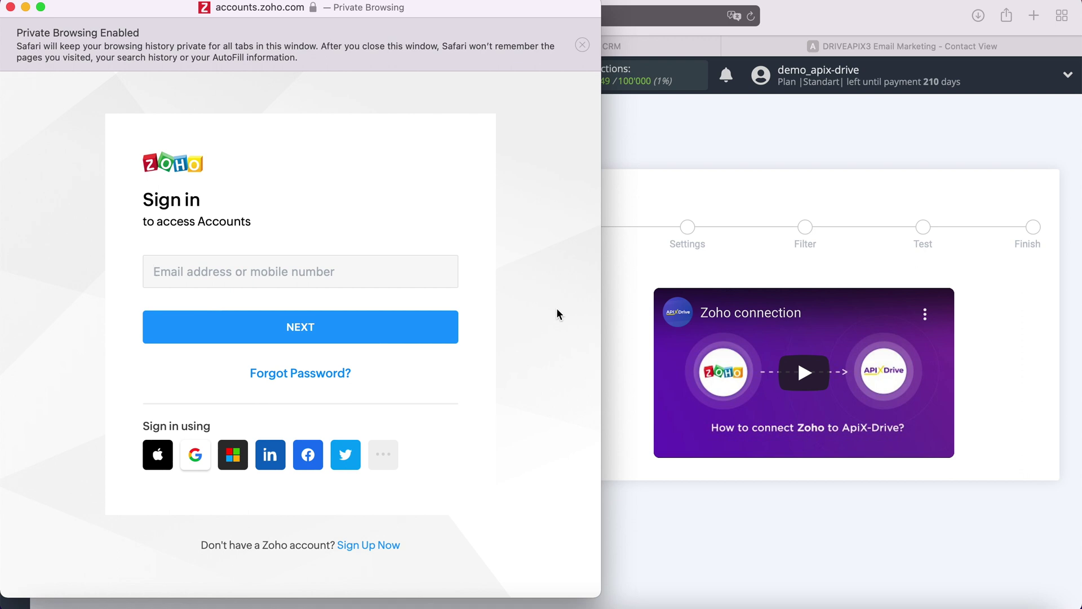
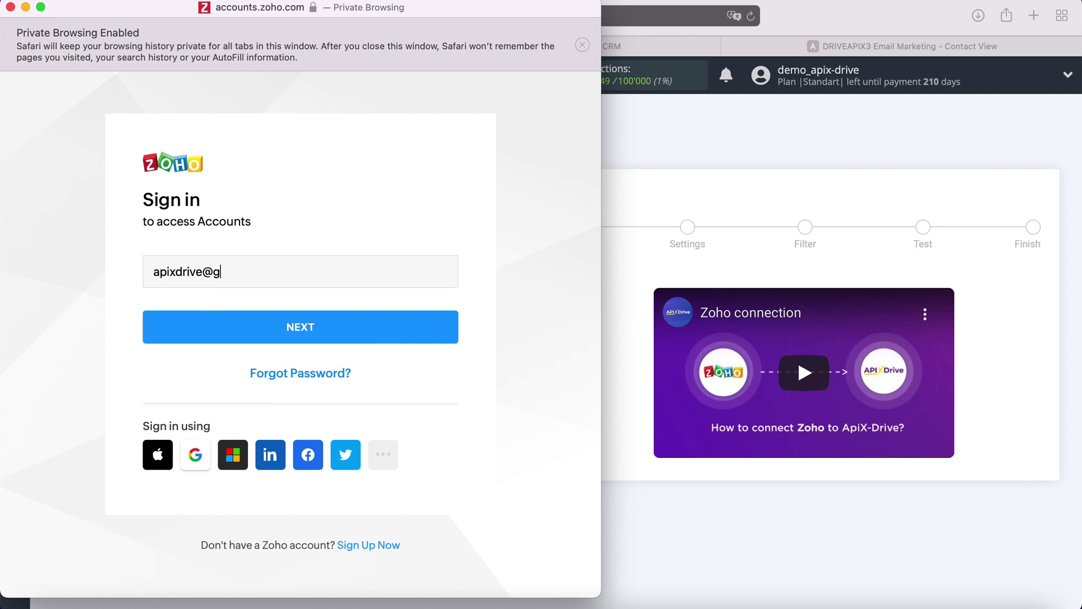
{"action": "left_click", "coordinate": [443, 337]}
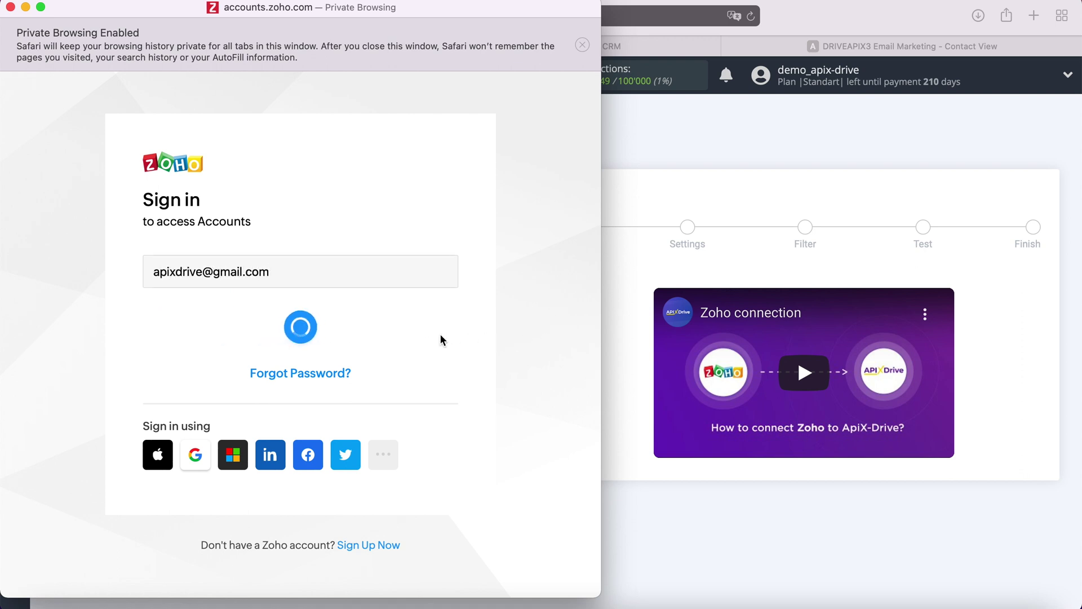
{"action": "type", "text": "•••••••••••"}
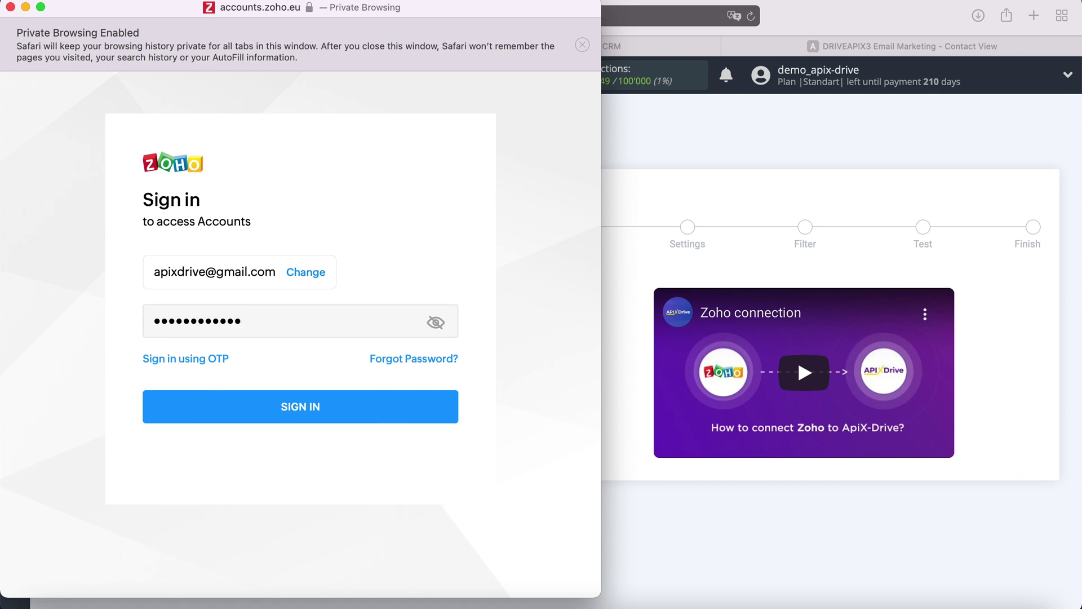
{"action": "left_click", "coordinate": [333, 406]}
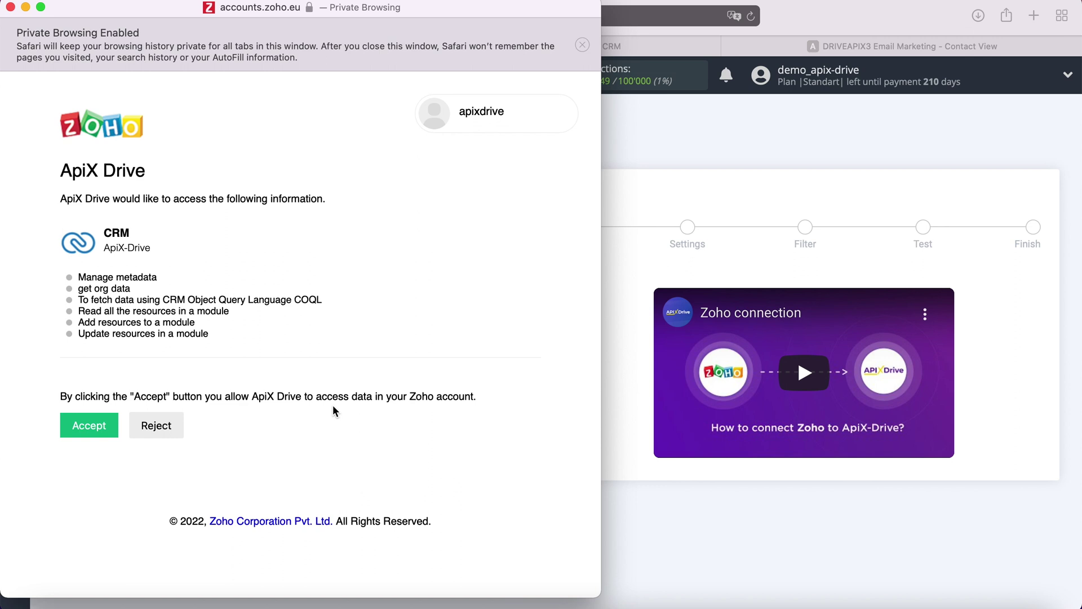
{"action": "left_click", "coordinate": [98, 423]}
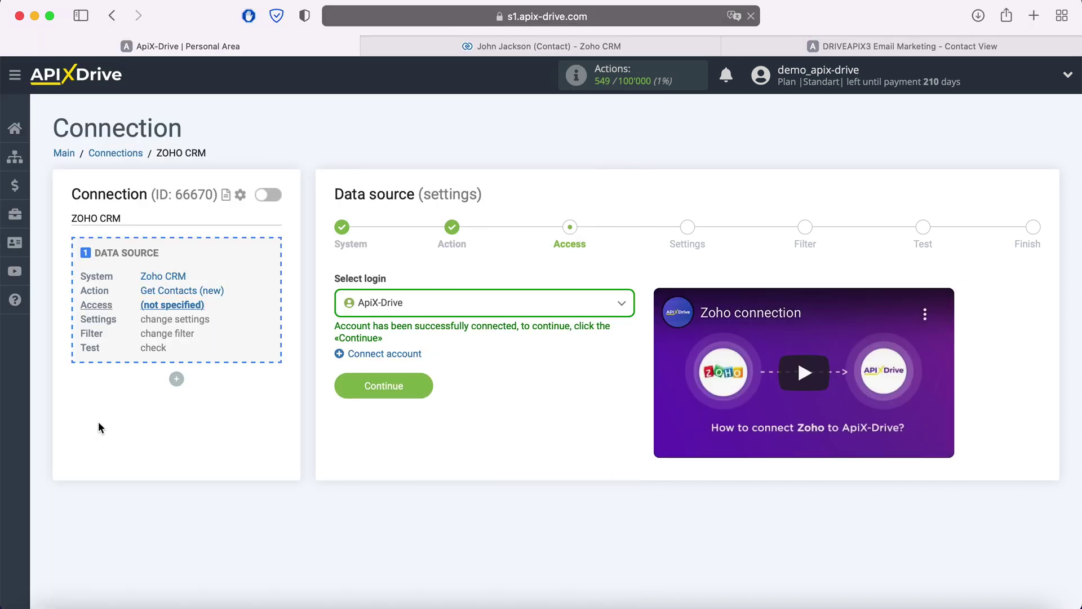
Select the ApiX-Drive Zoho login for the data source
{"action": "left_click", "coordinate": [442, 305]}
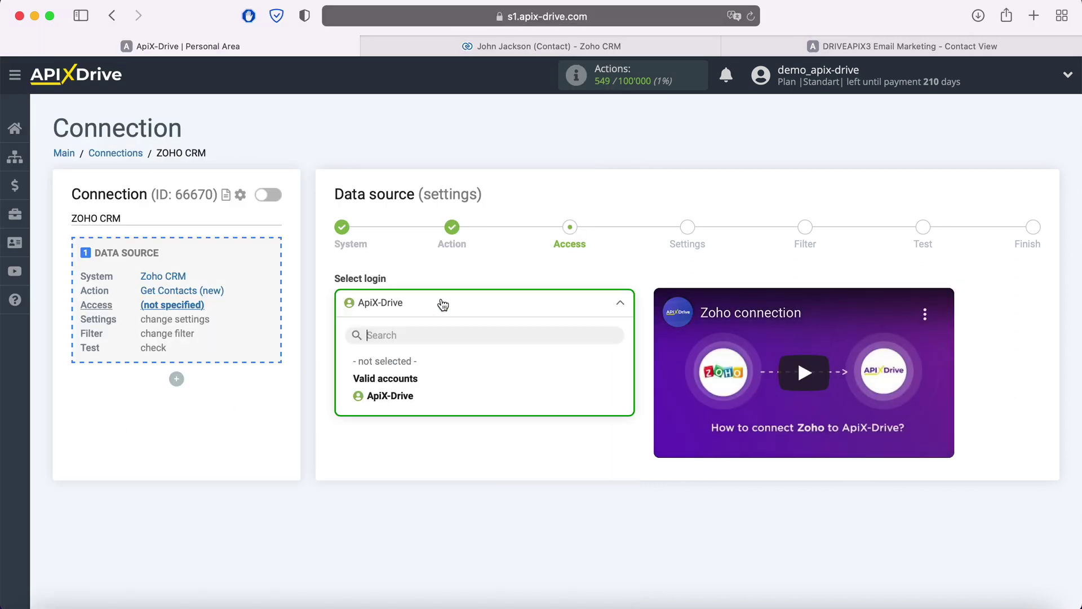
{"action": "left_click", "coordinate": [412, 393]}
{"action": "left_click", "coordinate": [408, 397]}
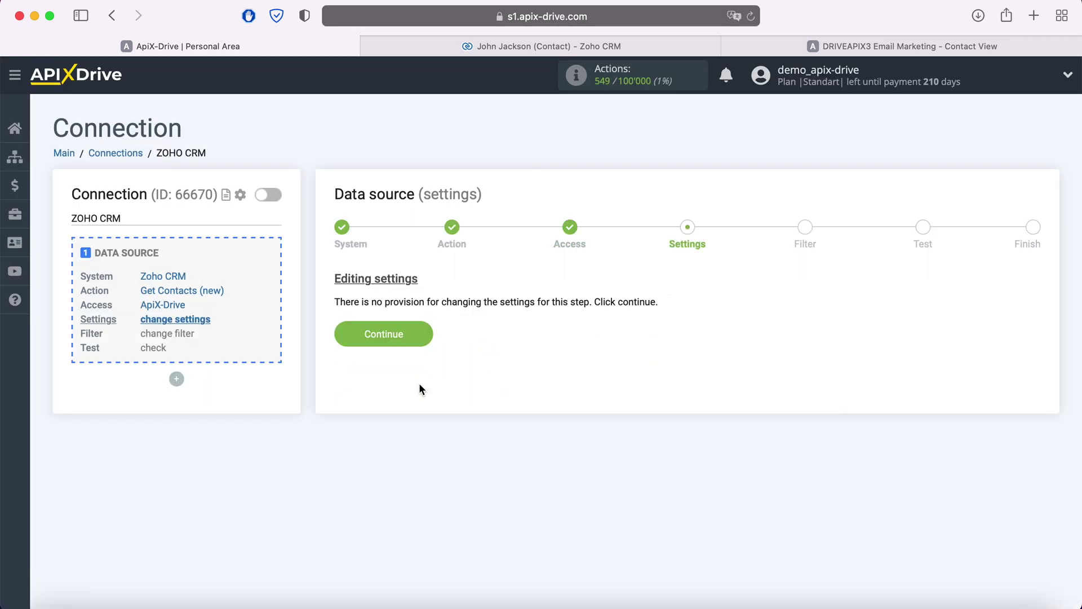
Skip settings and filter, review the sample contact data, and finish the source
{"action": "left_click", "coordinate": [421, 337]}
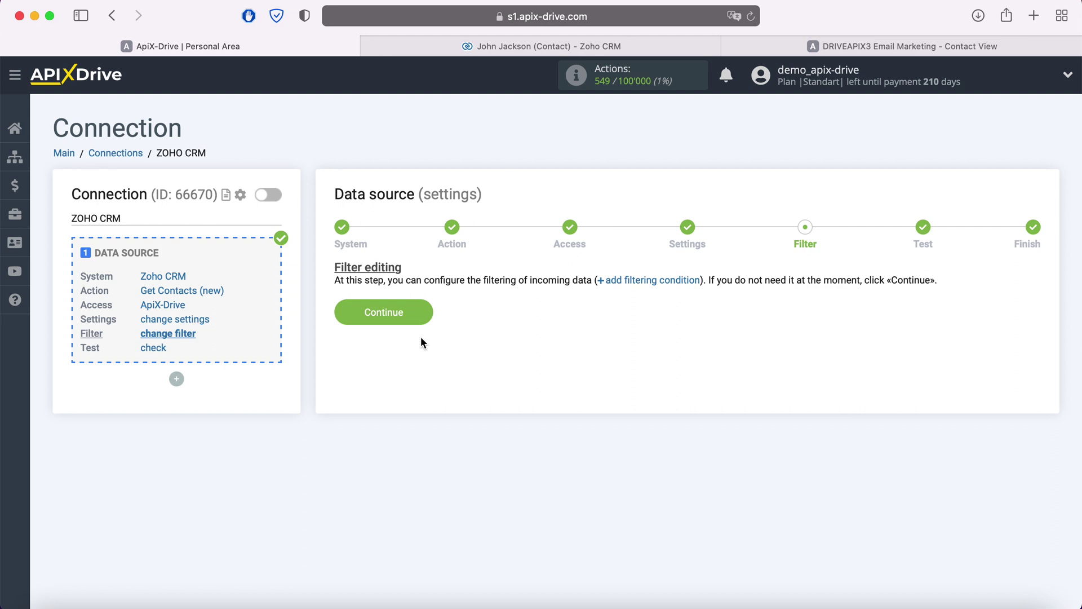
{"action": "left_click", "coordinate": [423, 313]}
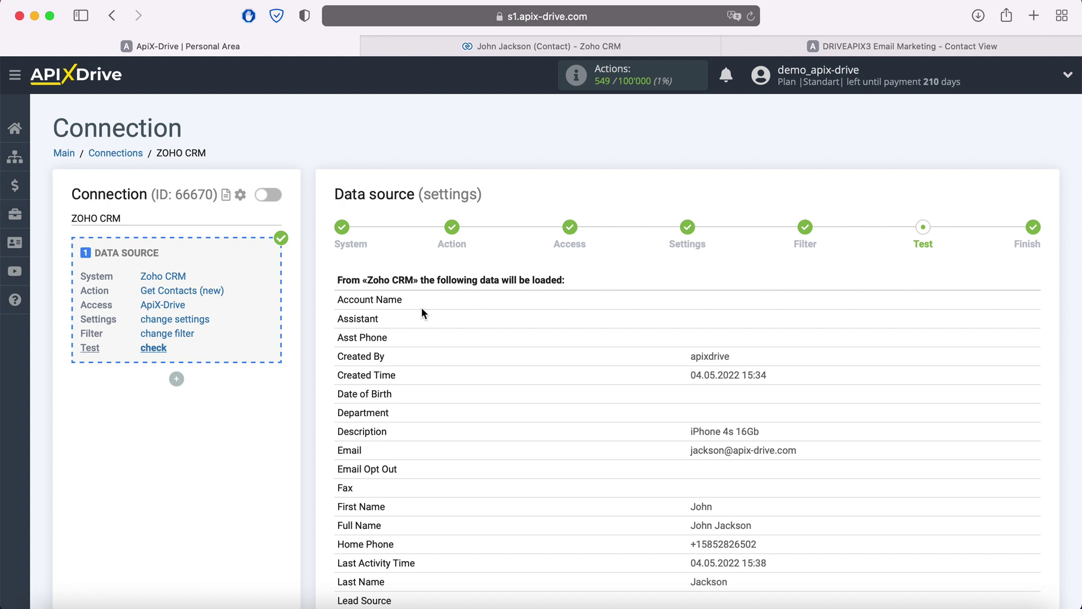
{"action": "scroll", "coordinate": [422, 313], "scroll_direction": "down", "scroll_amount": 7}
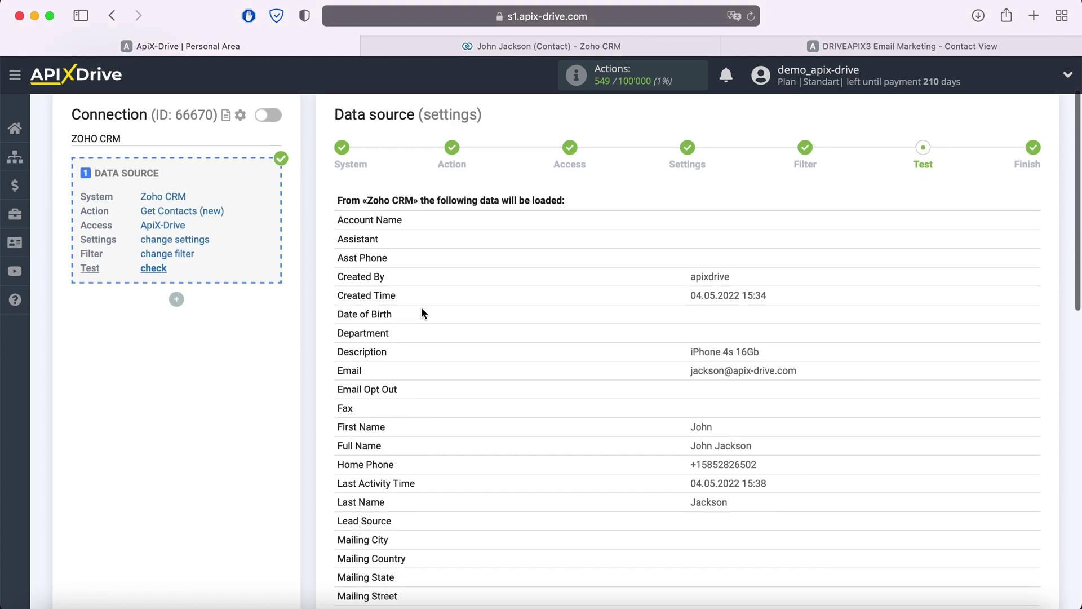
{"action": "scroll", "coordinate": [422, 313], "scroll_direction": "down", "scroll_amount": 5}
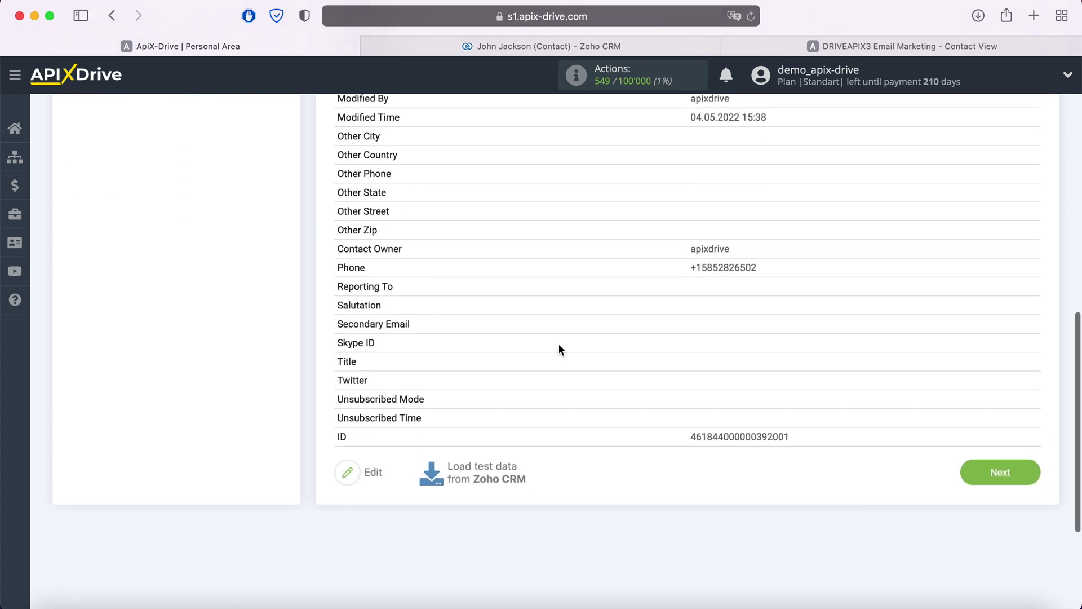
{"action": "left_click", "coordinate": [1018, 477]}
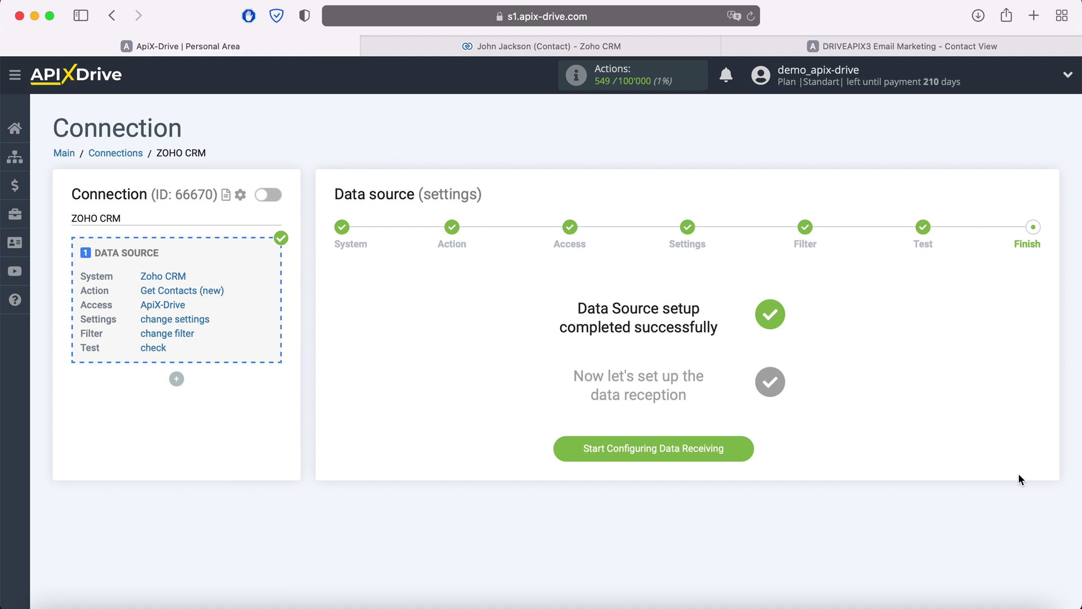
Start the data destination and choose ActiveCampaign as the destination system
{"action": "left_click", "coordinate": [735, 455]}
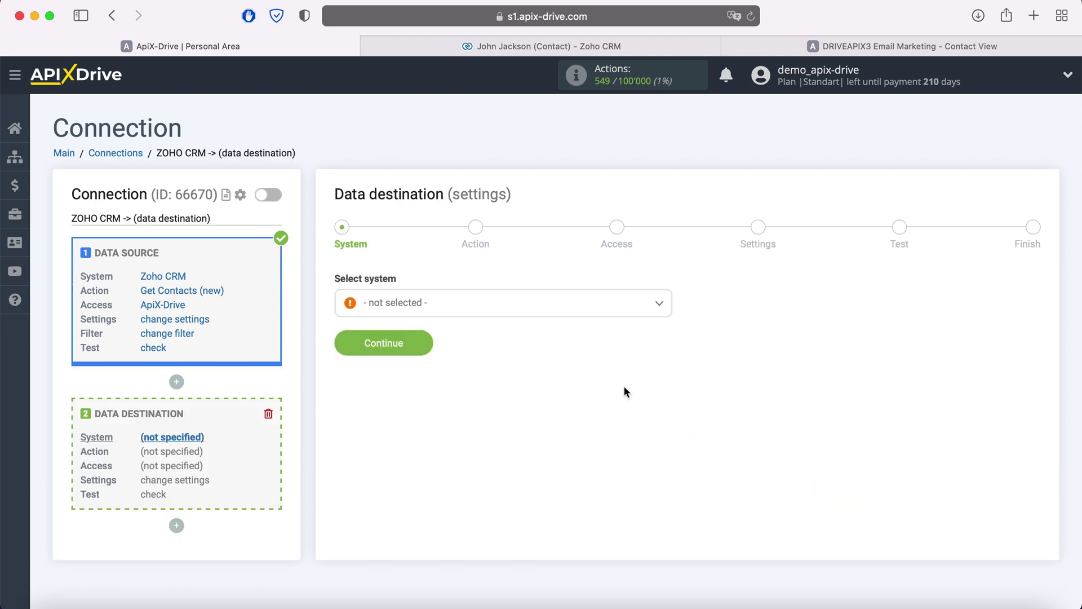
{"action": "left_click", "coordinate": [573, 308]}
{"action": "left_click", "coordinate": [461, 421]}
{"action": "left_click", "coordinate": [424, 344]}
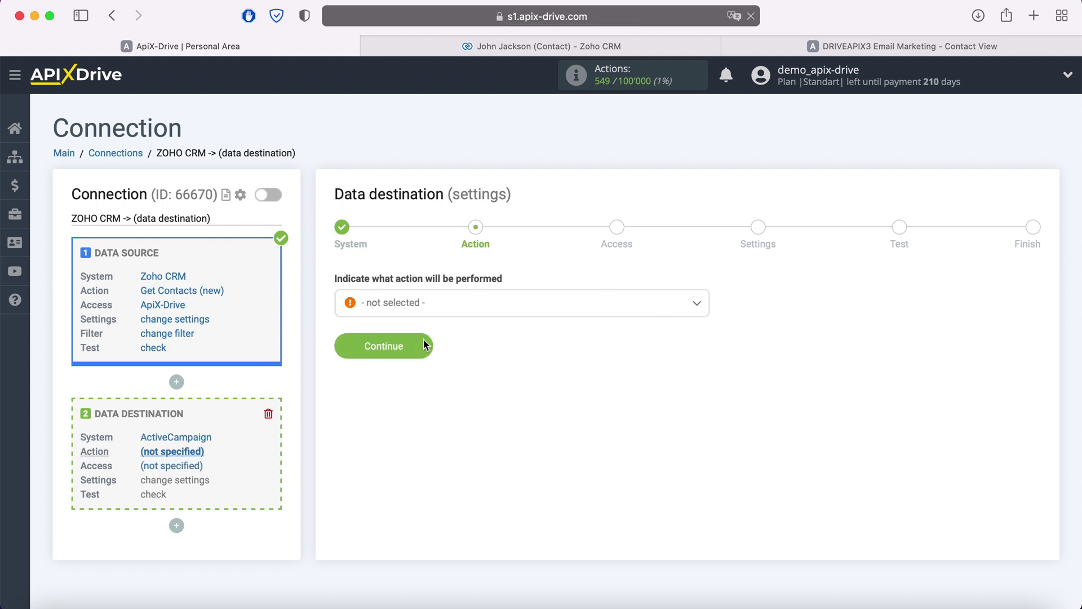
Set the destination action to Create Deal and continue to account access
{"action": "left_click", "coordinate": [452, 312]}
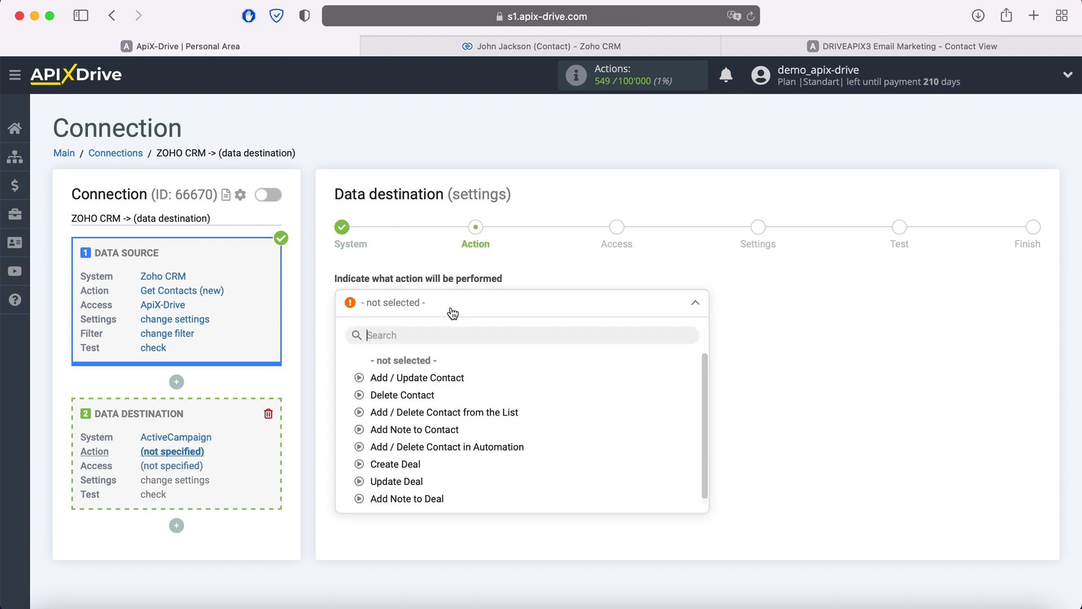
{"action": "left_click", "coordinate": [413, 464]}
{"action": "left_click", "coordinate": [424, 345]}
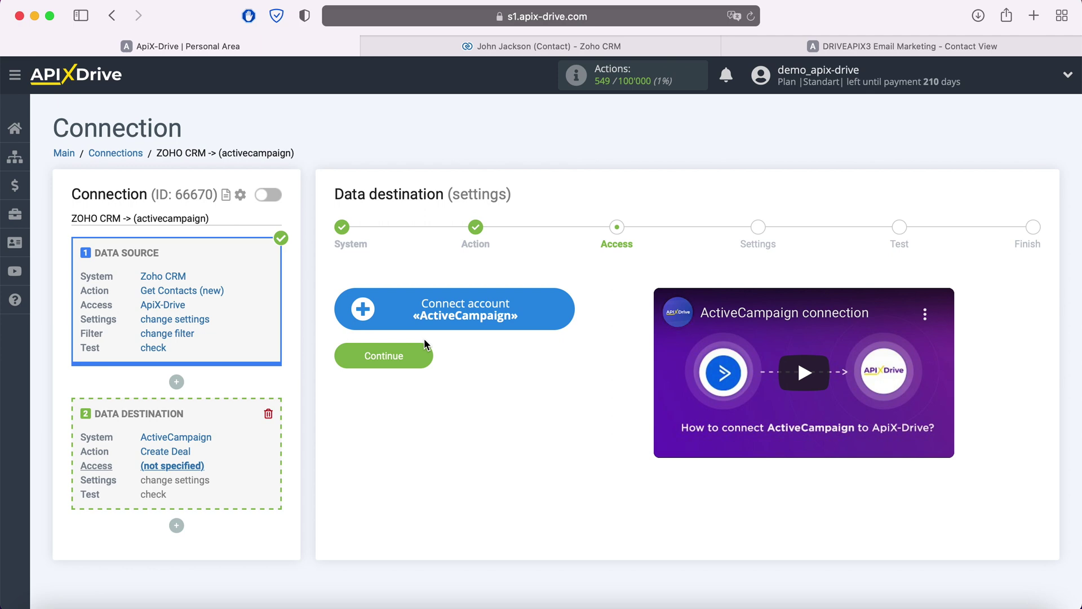
Start connecting an ActiveCampaign account, then switch to the ActiveCampaign browser tab
{"action": "left_click", "coordinate": [560, 311]}
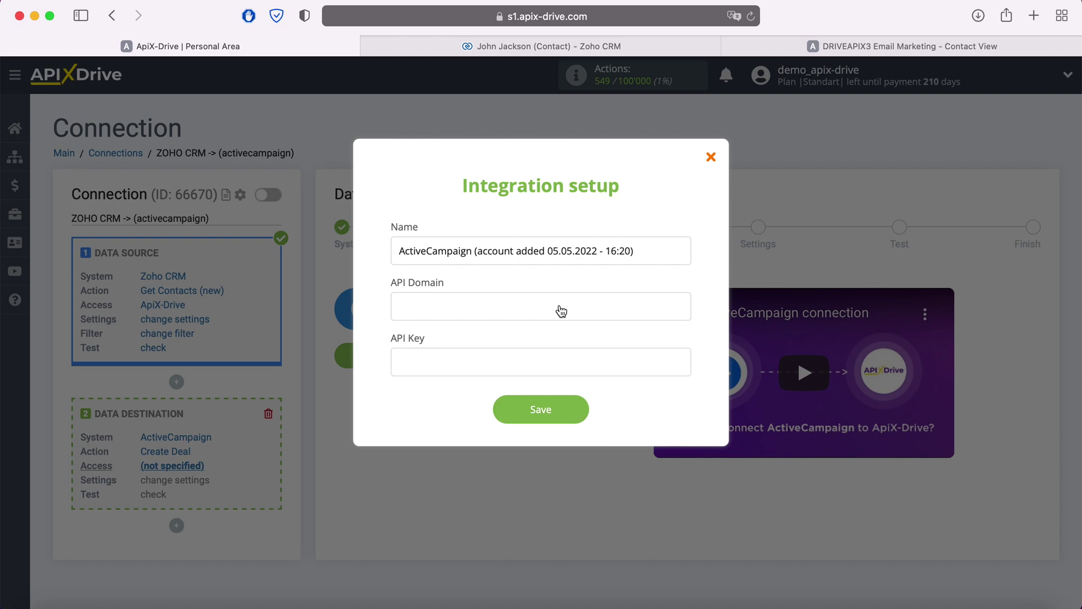
{"action": "left_click", "coordinate": [759, 47]}
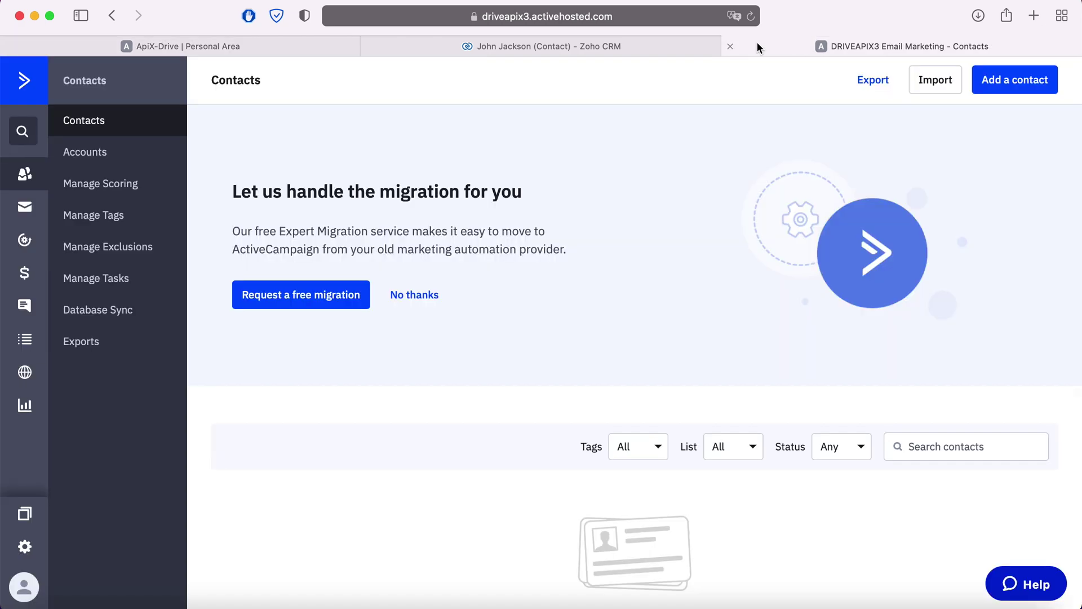
Copy the API URL from ActiveCampaign's Developer settings into ApiX-Drive's API Domain field
{"action": "left_click", "coordinate": [26, 548]}
{"action": "left_click", "coordinate": [90, 471]}
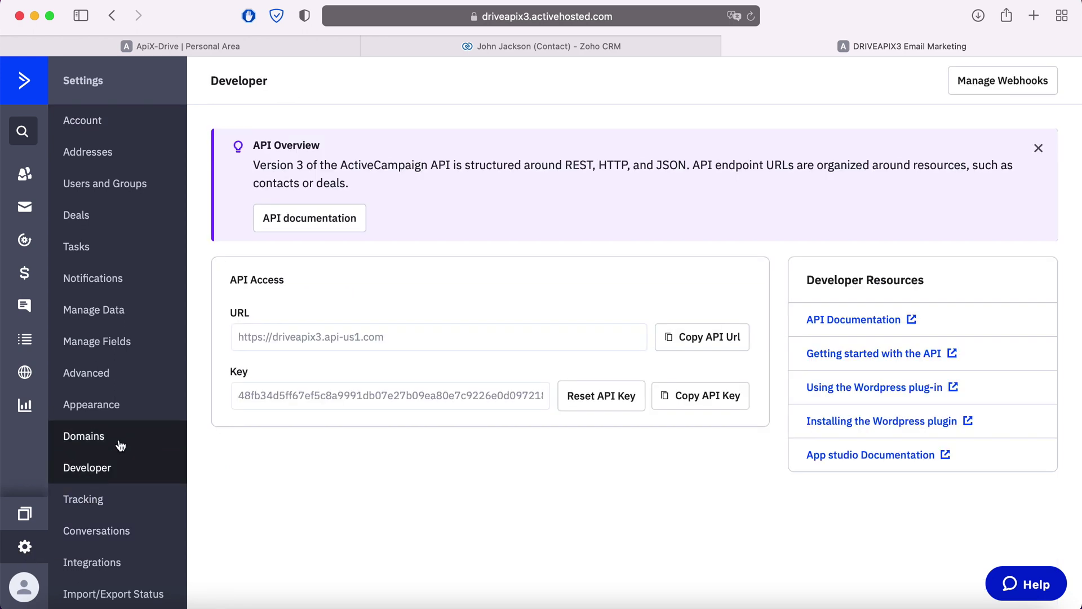
{"action": "left_click_drag", "start_coordinate": [401, 341], "coordinate": [237, 334]}
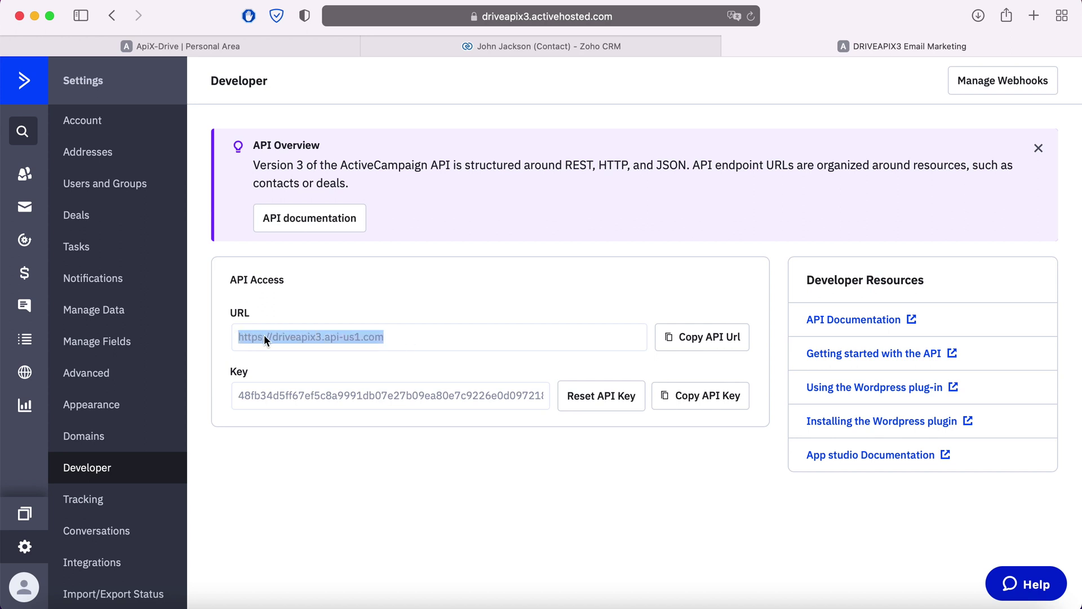
{"action": "right_click", "coordinate": [263, 333]}
{"action": "left_click", "coordinate": [307, 404]}
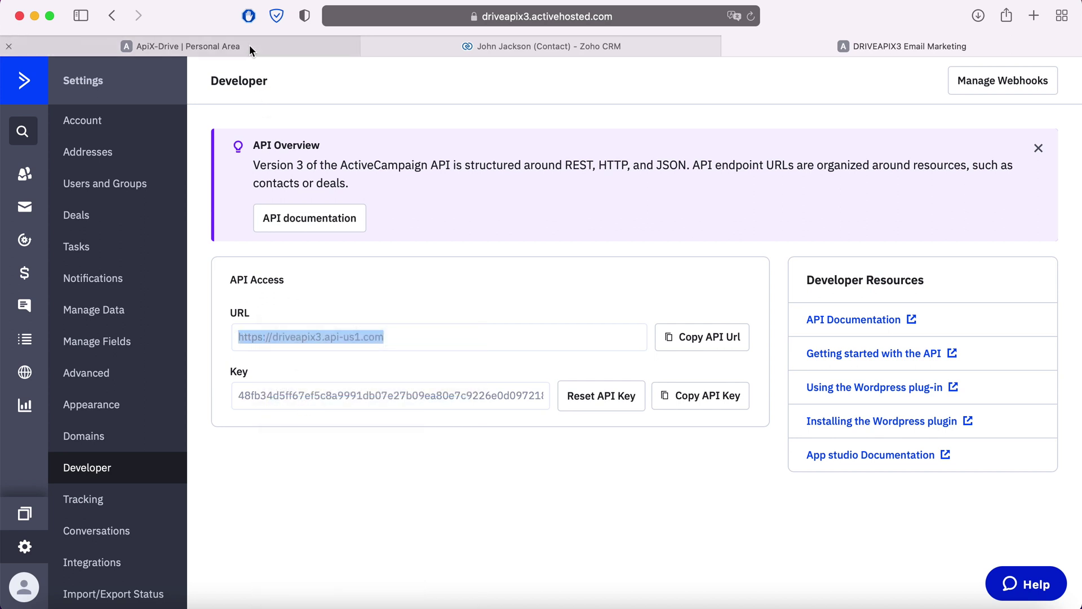
{"action": "left_click", "coordinate": [250, 48]}
{"action": "right_click", "coordinate": [423, 296]}
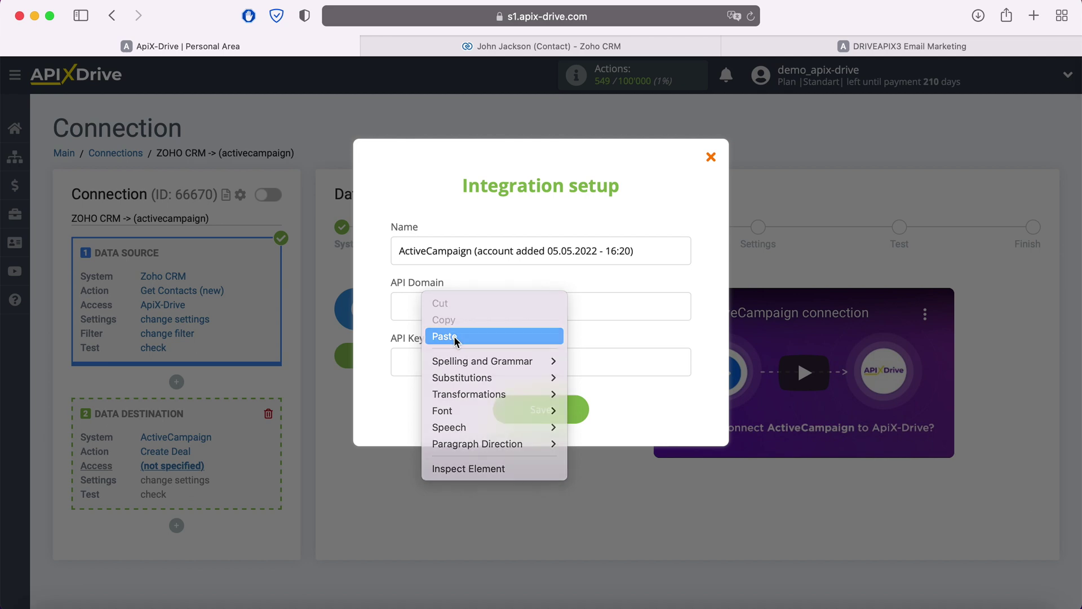
{"action": "left_click", "coordinate": [455, 337]}
Copy the ActiveCampaign API key into the API Key field and save the account
{"action": "left_click", "coordinate": [841, 47]}
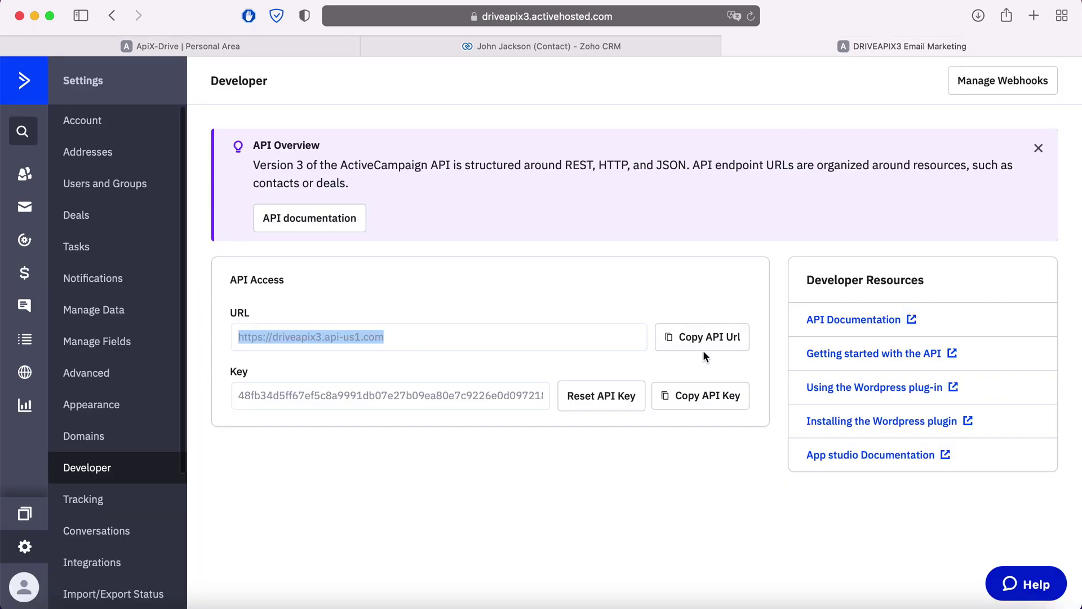
{"action": "left_click", "coordinate": [704, 394]}
{"action": "left_click", "coordinate": [299, 46]}
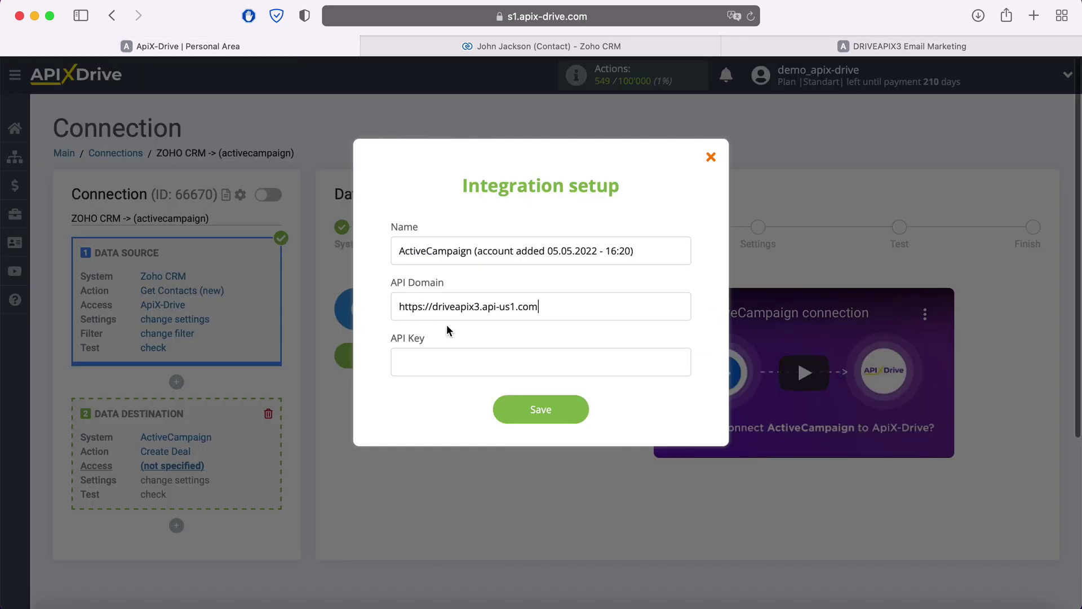
{"action": "right_click", "coordinate": [455, 361]}
{"action": "left_click", "coordinate": [483, 399]}
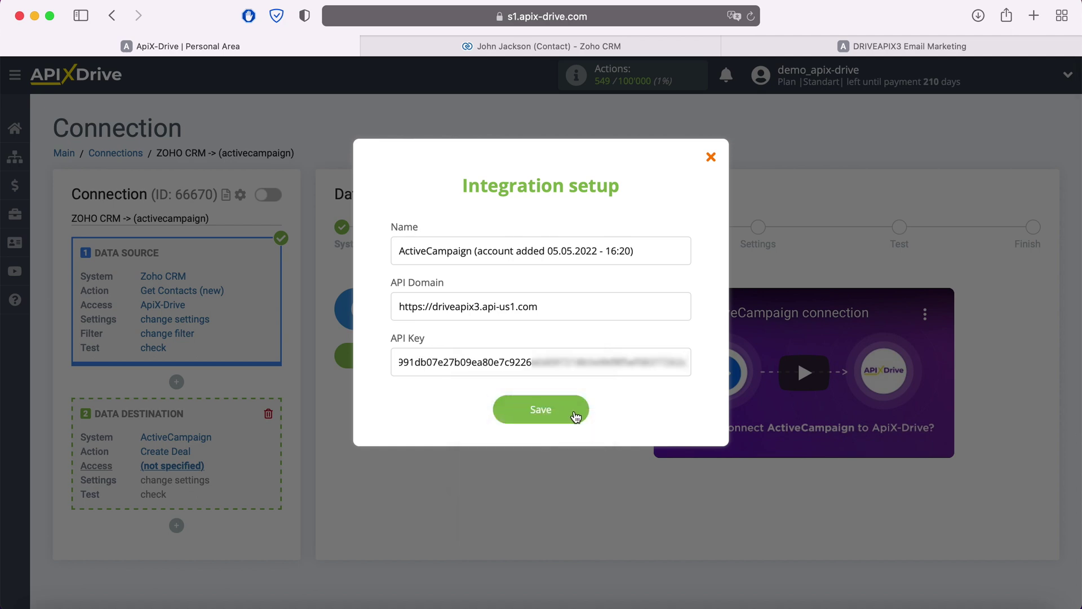
{"action": "left_click", "coordinate": [575, 416]}
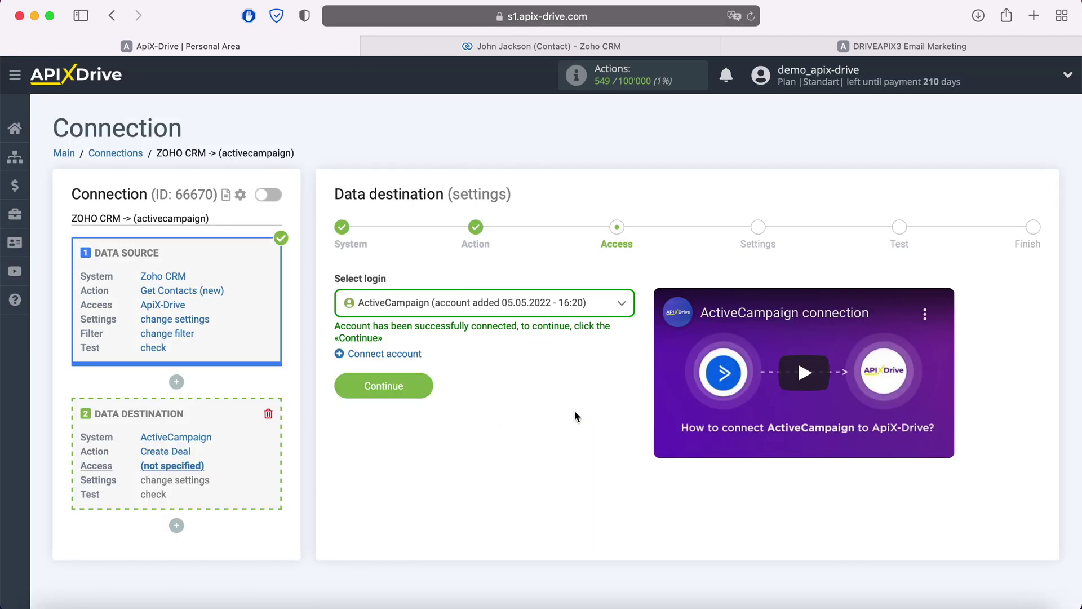
Select the ActiveCampaign account added 05.05.2022 - 16:20 as login and continue to Settings
{"action": "left_click", "coordinate": [517, 307]}
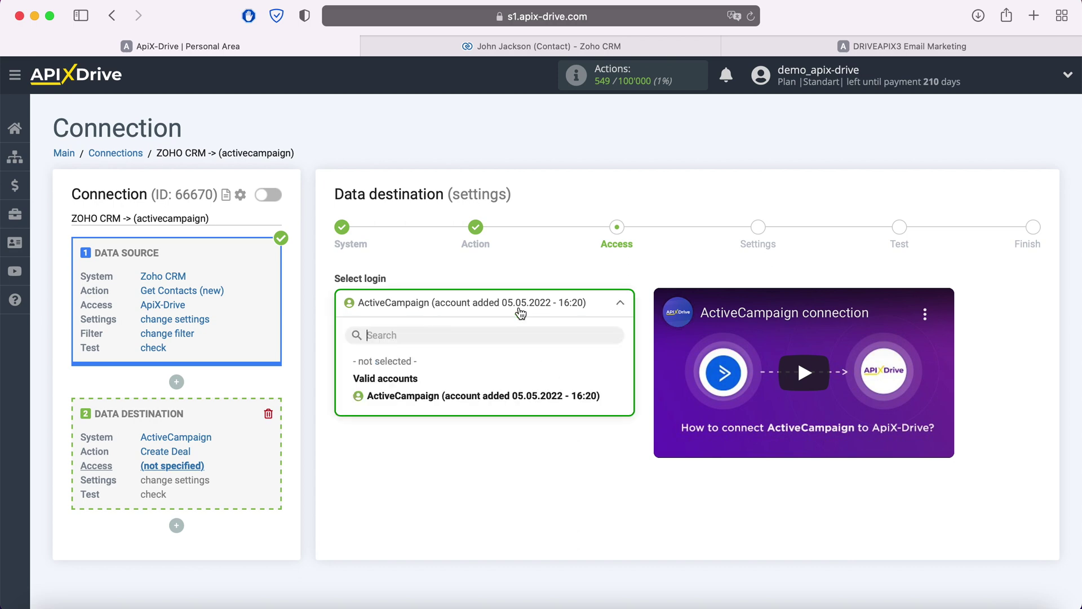
{"action": "left_click", "coordinate": [501, 400]}
{"action": "left_click", "coordinate": [423, 380]}
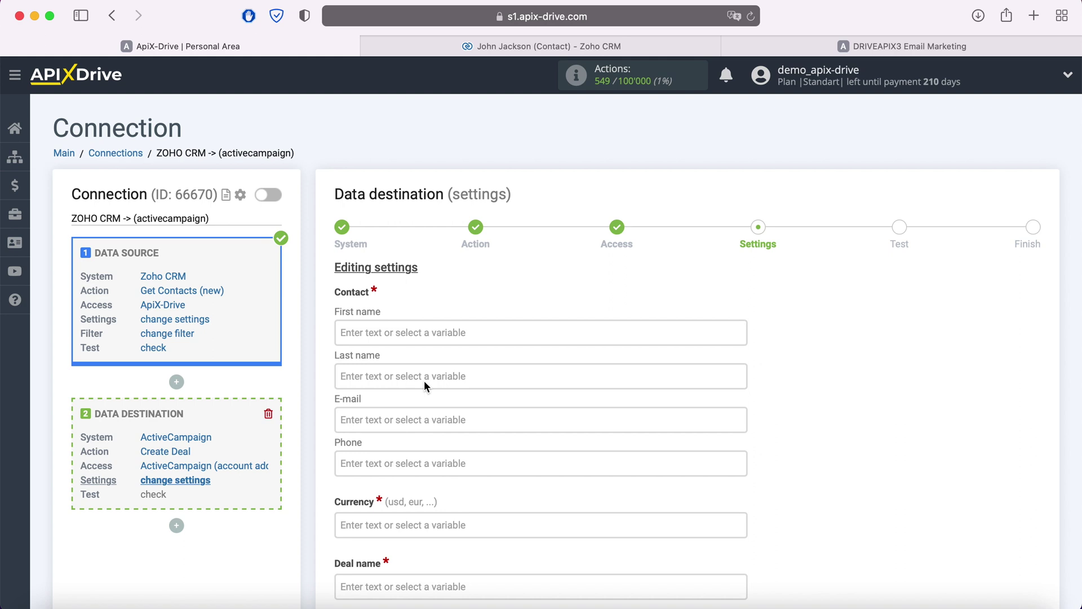
Map First name and Last name to the Zoho First Name and Last Name fields
{"action": "left_click", "coordinate": [390, 332]}
{"action": "scroll", "coordinate": [594, 341], "scroll_direction": "down", "scroll_amount": 5}
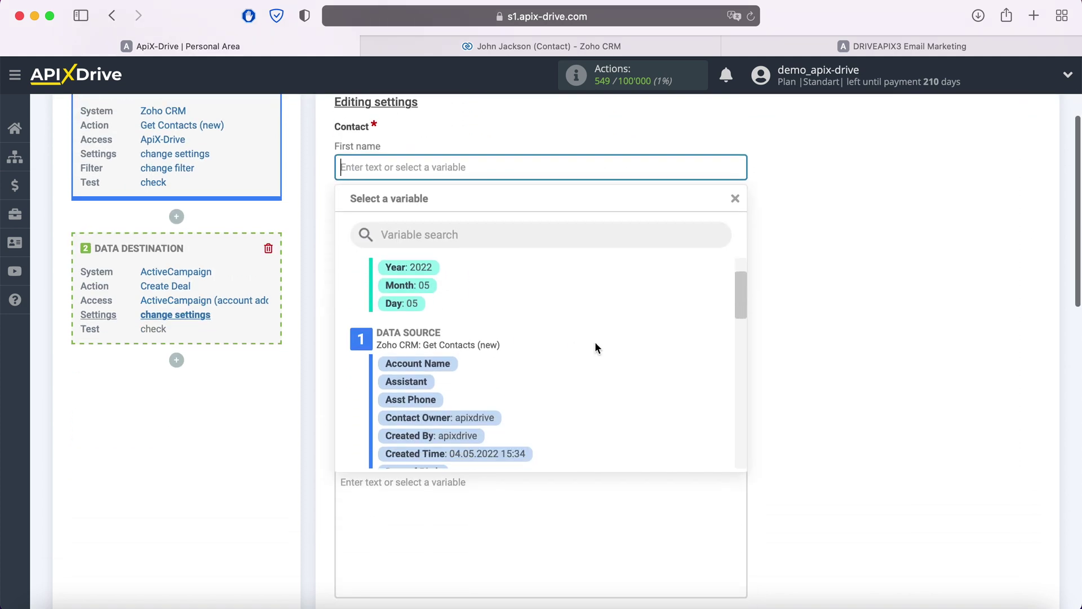
{"action": "scroll", "coordinate": [594, 341], "scroll_direction": "down", "scroll_amount": 5}
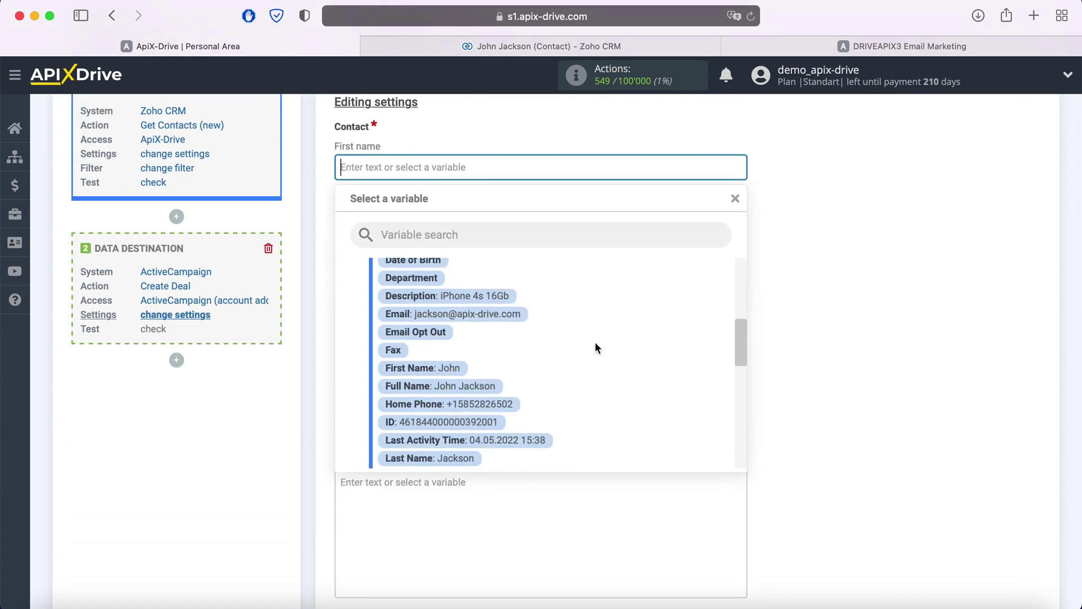
{"action": "left_click", "coordinate": [440, 368]}
{"action": "left_click", "coordinate": [399, 209]}
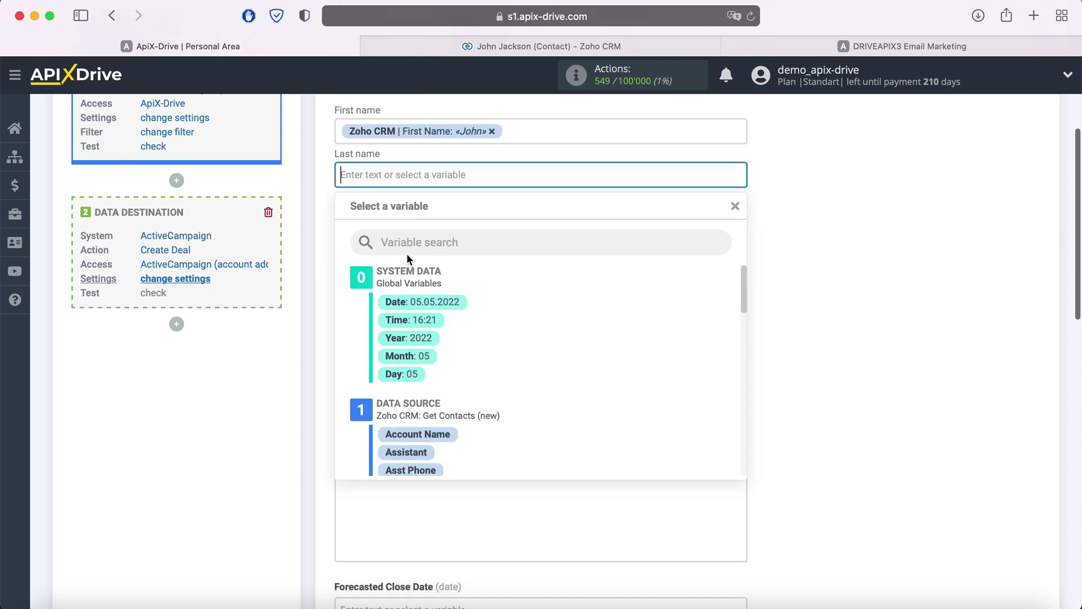
{"action": "scroll", "coordinate": [586, 322], "scroll_direction": "down", "scroll_amount": 5}
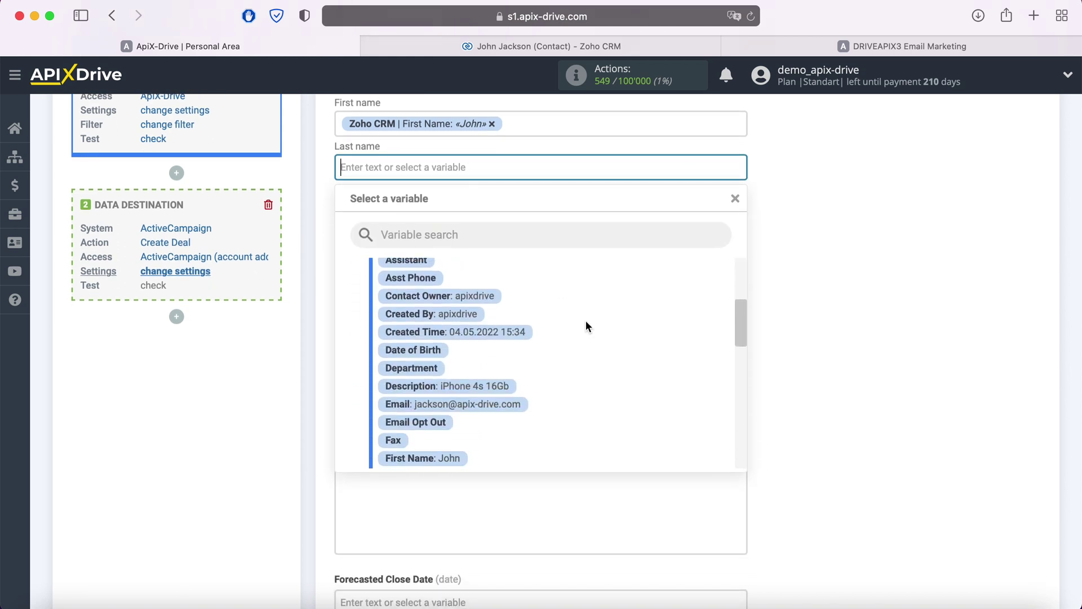
{"action": "scroll", "coordinate": [586, 322], "scroll_direction": "down", "scroll_amount": 5}
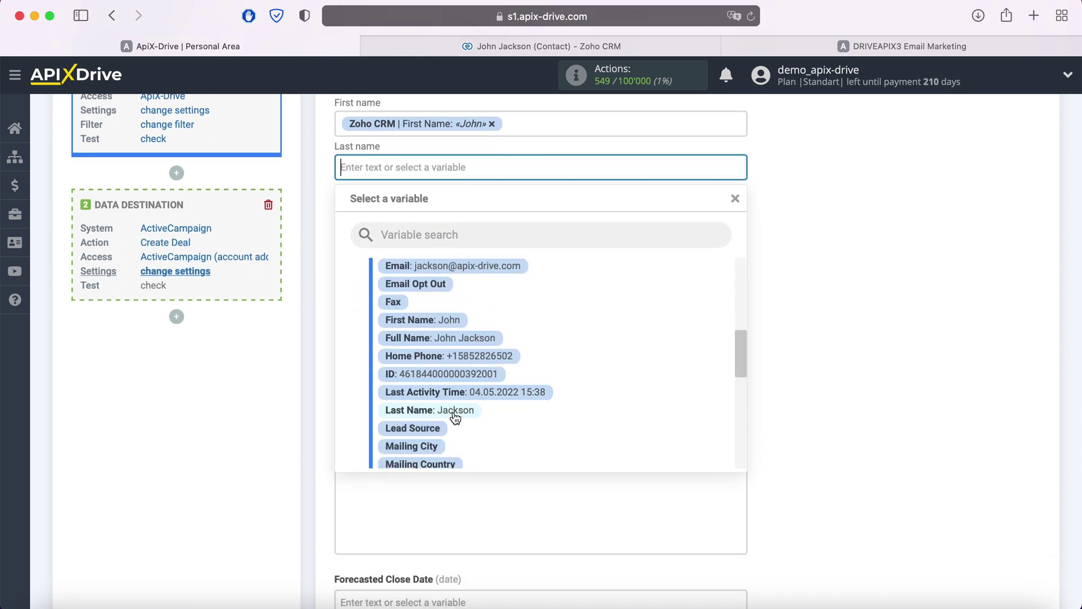
{"action": "left_click", "coordinate": [454, 410]}
Map E-mail to Zoho Email and Phone to Zoho Home Phone
{"action": "left_click", "coordinate": [403, 214]}
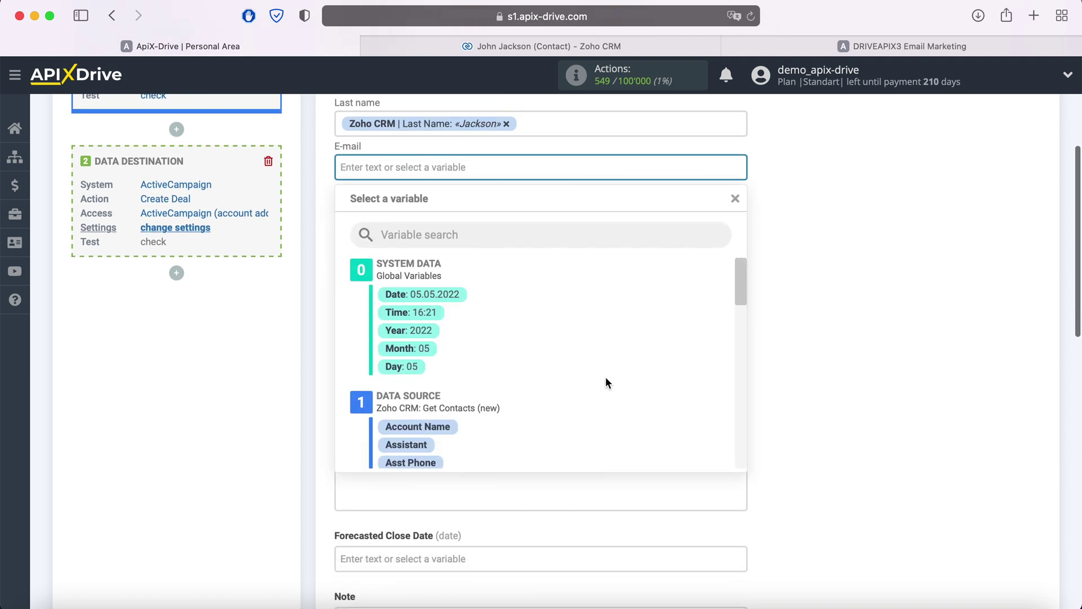
{"action": "scroll", "coordinate": [605, 377], "scroll_direction": "down", "scroll_amount": 5}
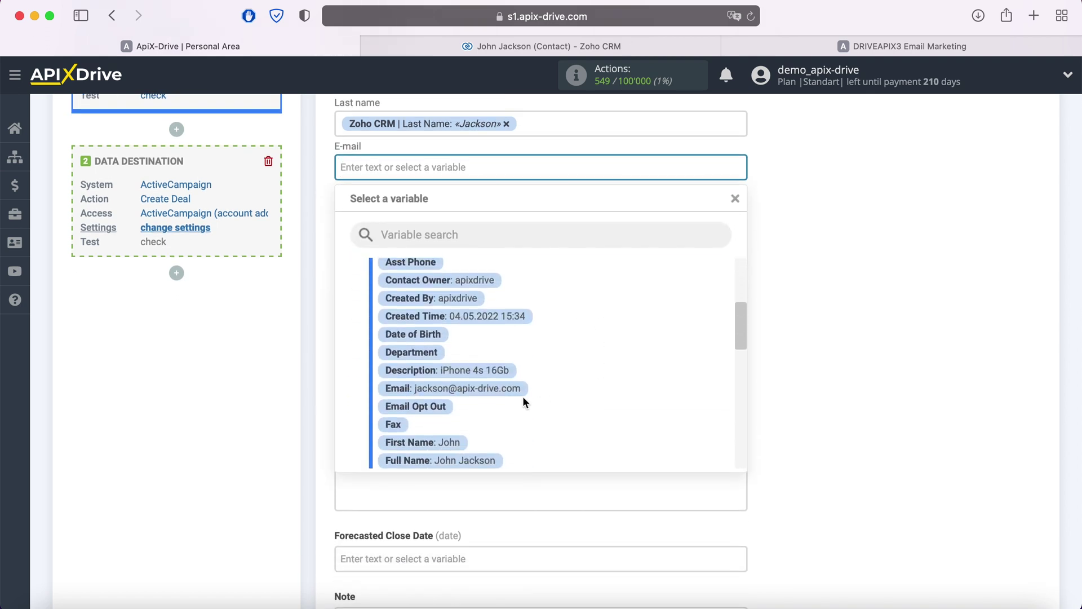
{"action": "left_click", "coordinate": [513, 389]}
{"action": "left_click", "coordinate": [451, 217]}
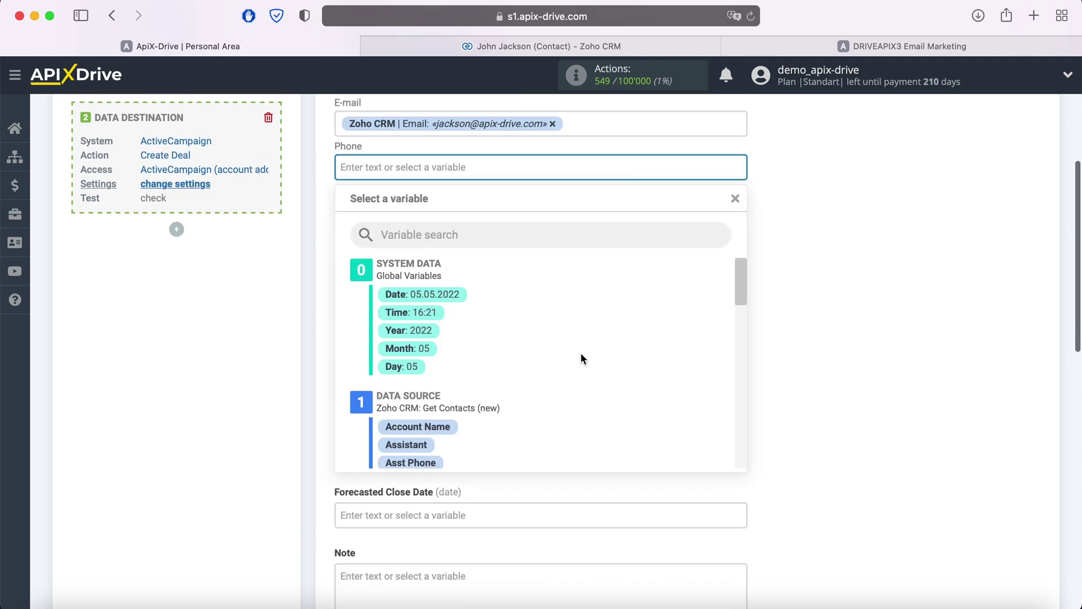
{"action": "scroll", "coordinate": [582, 355], "scroll_direction": "down", "scroll_amount": 10}
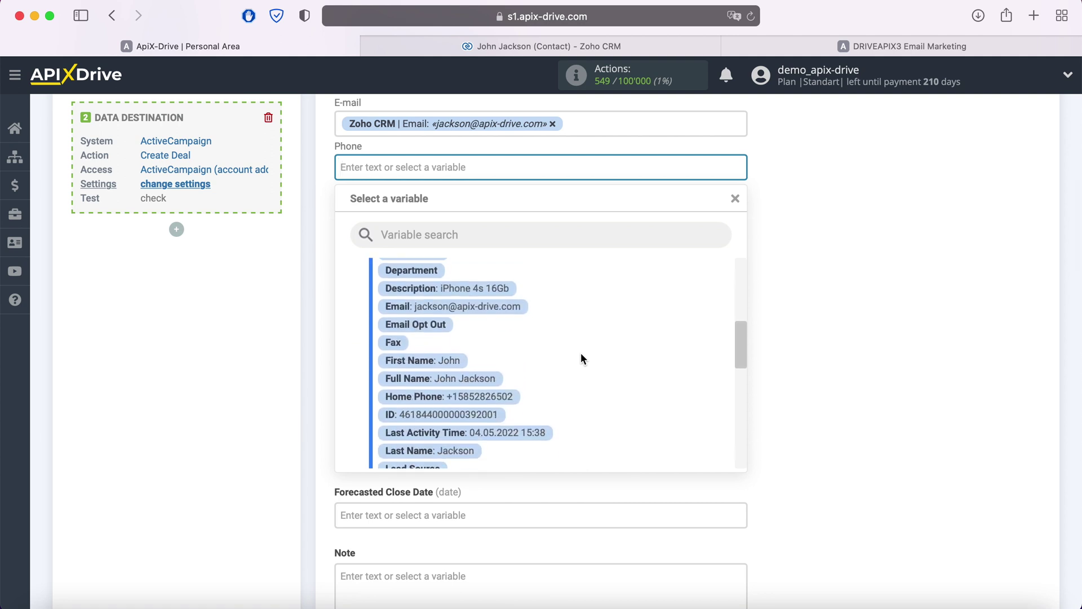
{"action": "scroll", "coordinate": [581, 353], "scroll_direction": "down", "scroll_amount": 2}
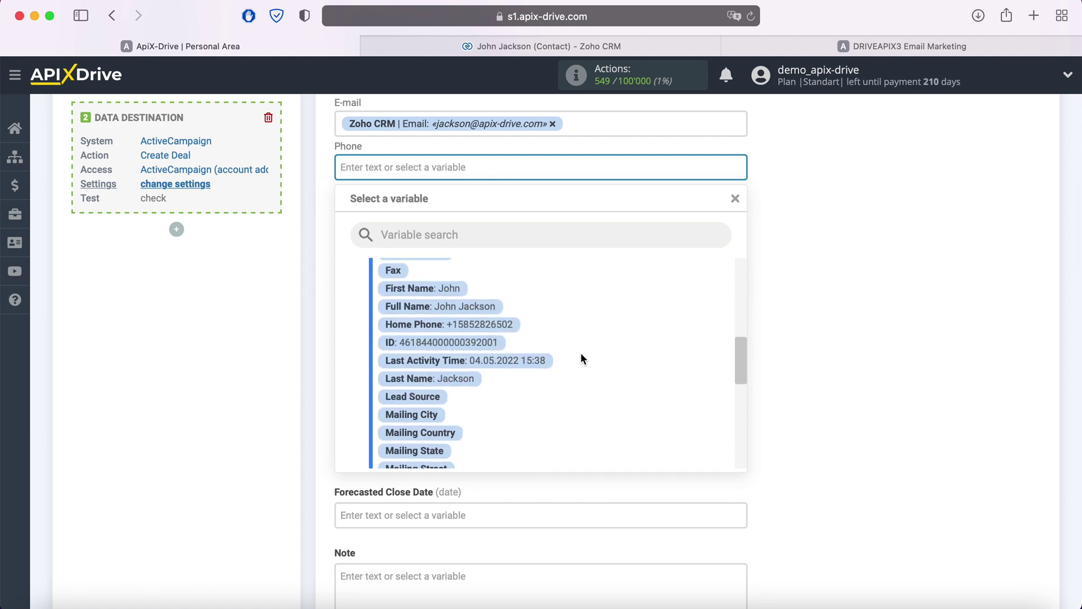
{"action": "left_click", "coordinate": [502, 324]}
{"action": "left_click", "coordinate": [443, 228]}
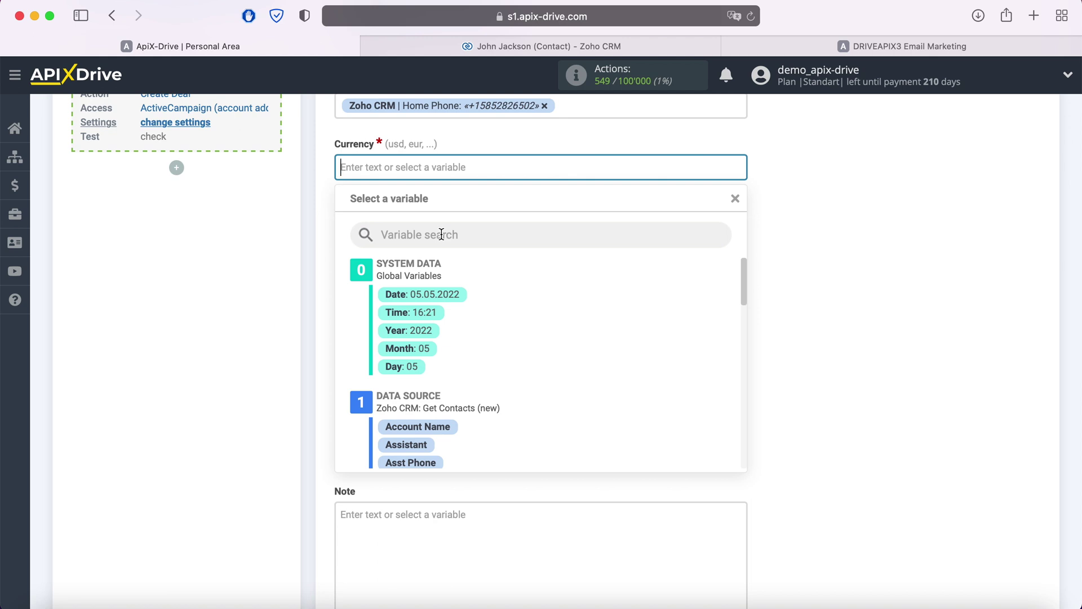
Set currency to usd and name the deal 'New Contact from ZohoCRM' plus Full Name
{"action": "type", "text": "usd"}
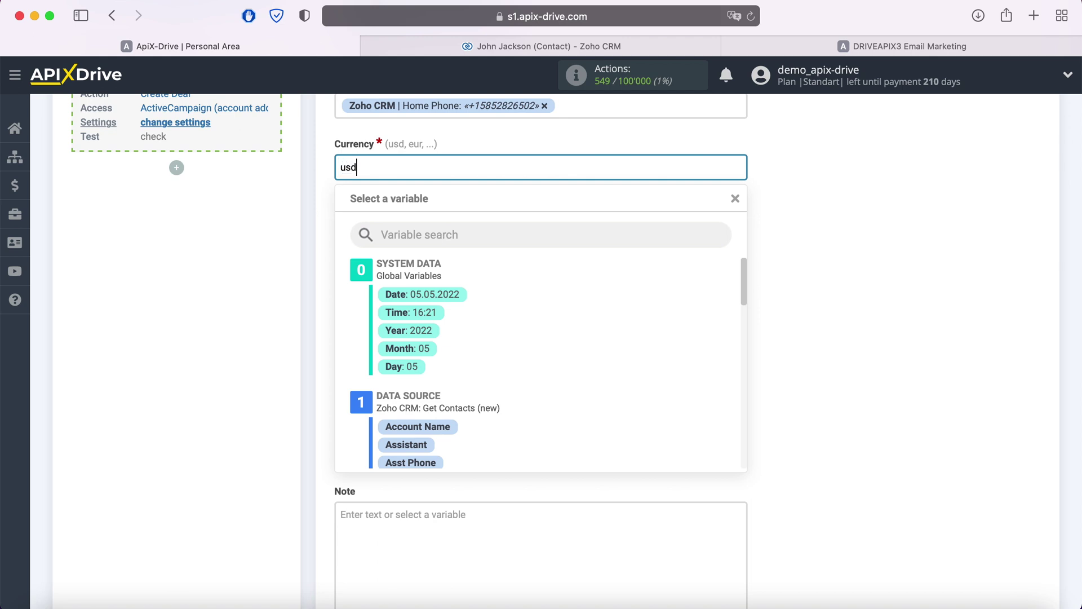
{"action": "left_click", "coordinate": [316, 237]}
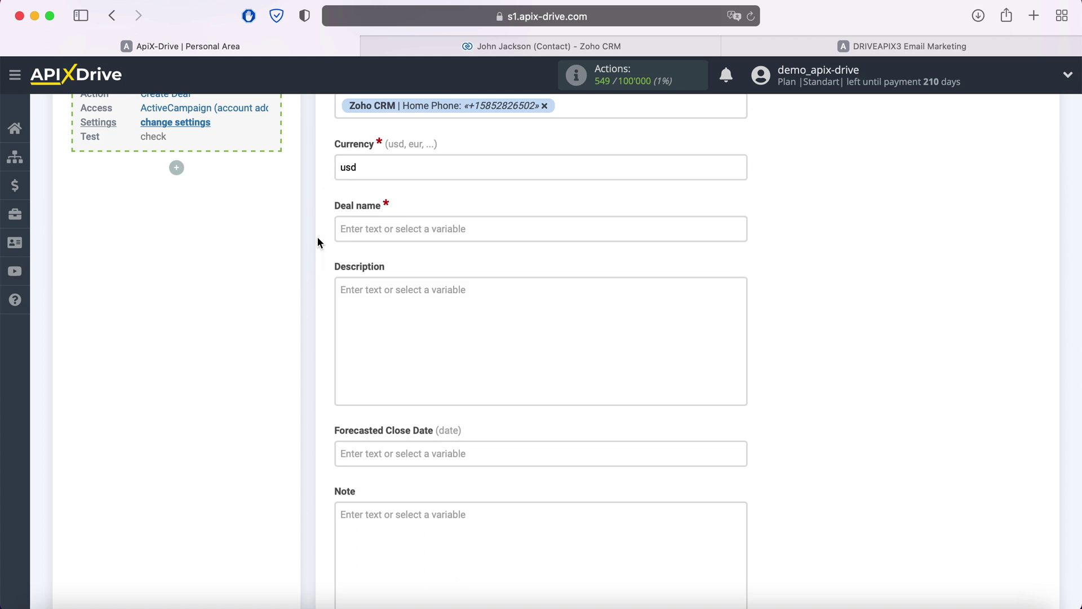
{"action": "left_click", "coordinate": [389, 228]}
{"action": "type", "text": "New Co"}
{"action": "type", "text": "ntac"}
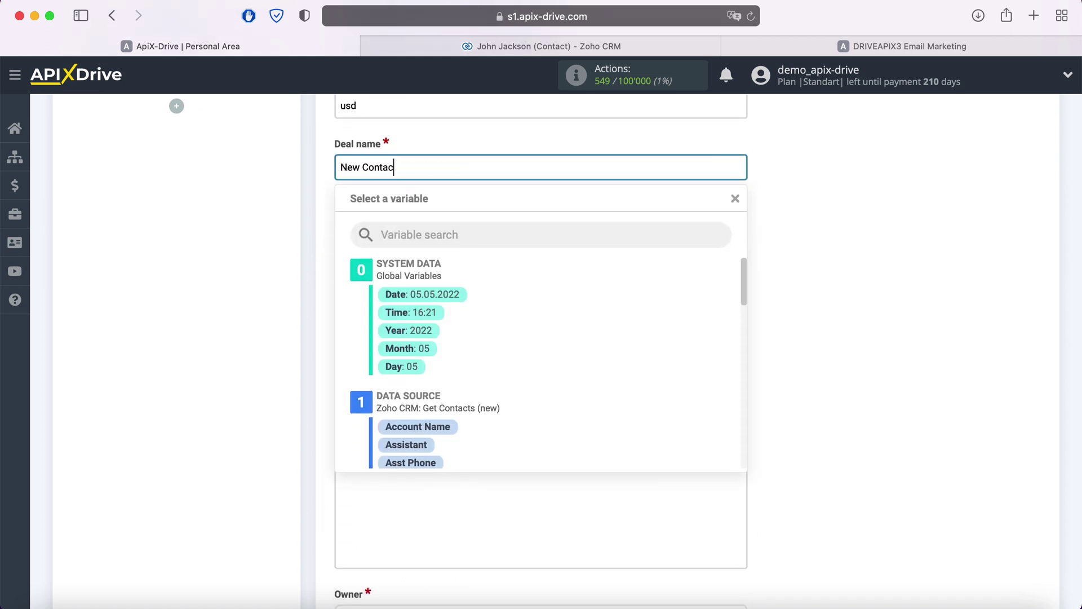
{"action": "type", "text": "t from ZohoCRM"}
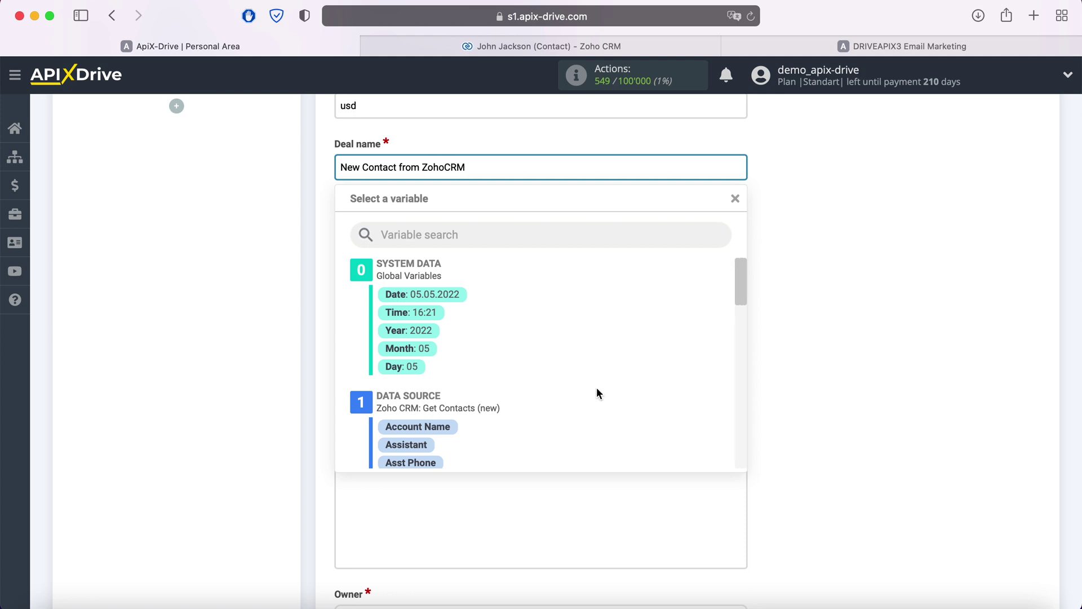
{"action": "scroll", "coordinate": [597, 389], "scroll_direction": "down", "scroll_amount": 5}
{"action": "scroll", "coordinate": [596, 387], "scroll_direction": "down", "scroll_amount": 2}
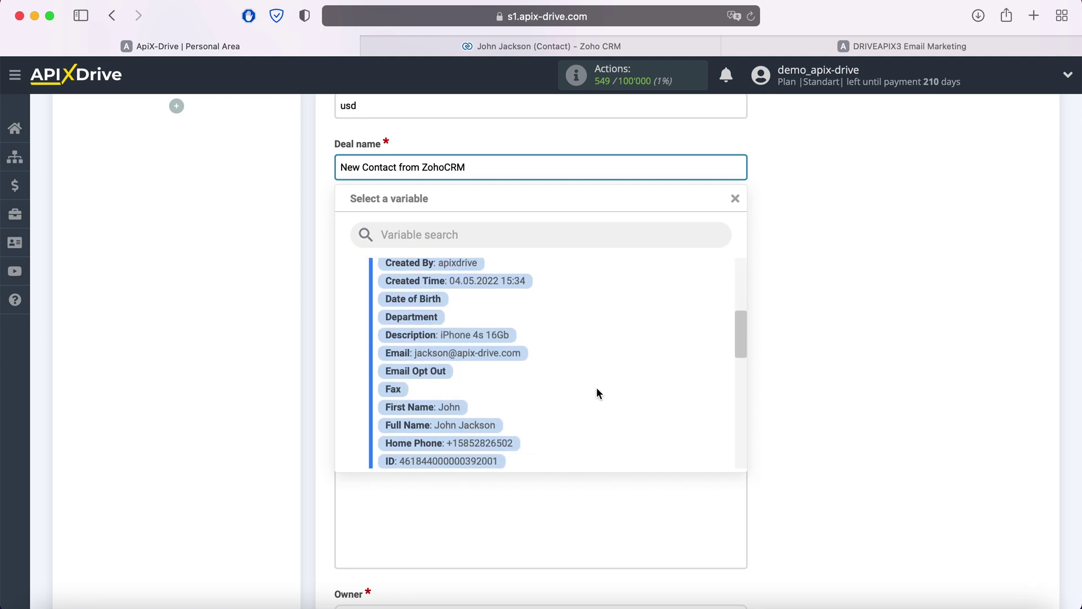
{"action": "left_click", "coordinate": [482, 418]}
Set the deal description to 'Product' followed by the Zoho Description variable
{"action": "left_click", "coordinate": [423, 285]}
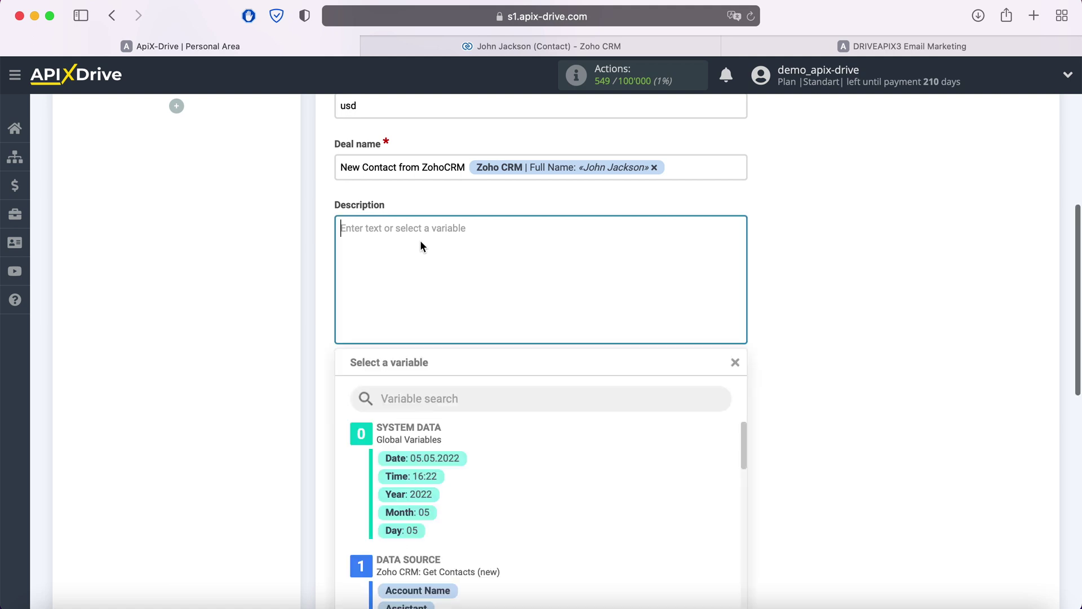
{"action": "scroll", "coordinate": [421, 241], "scroll_direction": "down", "scroll_amount": 2}
{"action": "type", "text": "Product"}
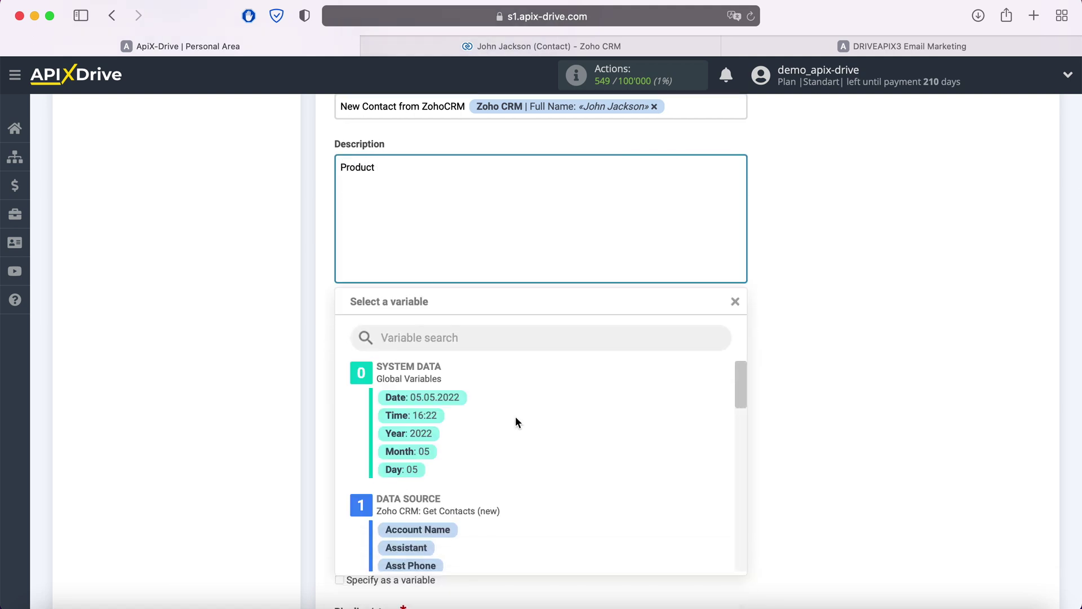
{"action": "scroll", "coordinate": [546, 438], "scroll_direction": "down", "scroll_amount": 1}
{"action": "scroll", "coordinate": [545, 440], "scroll_direction": "down", "scroll_amount": 5}
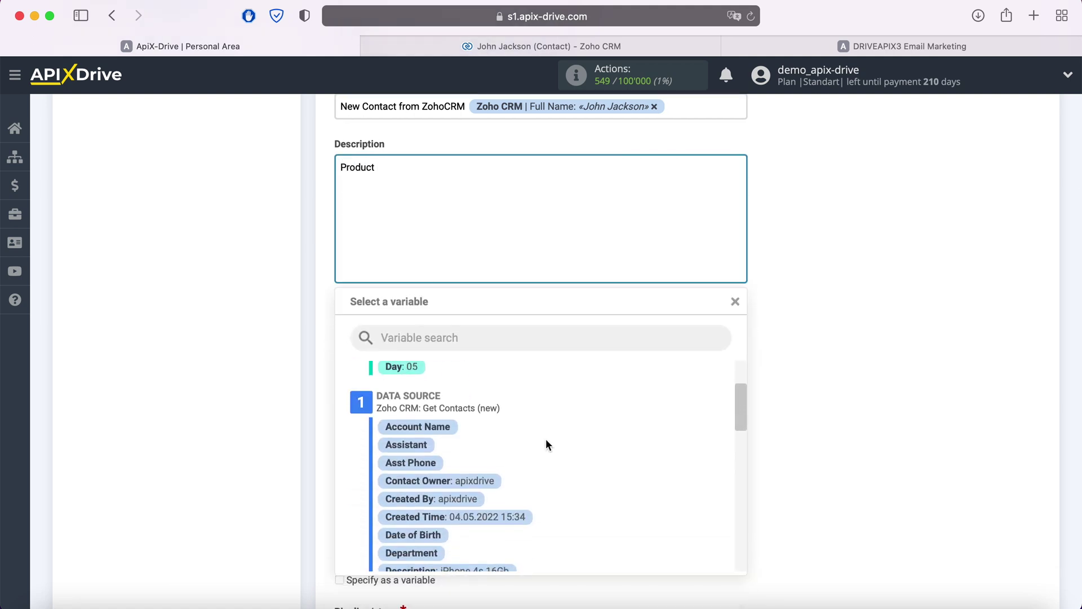
{"action": "left_click", "coordinate": [512, 477]}
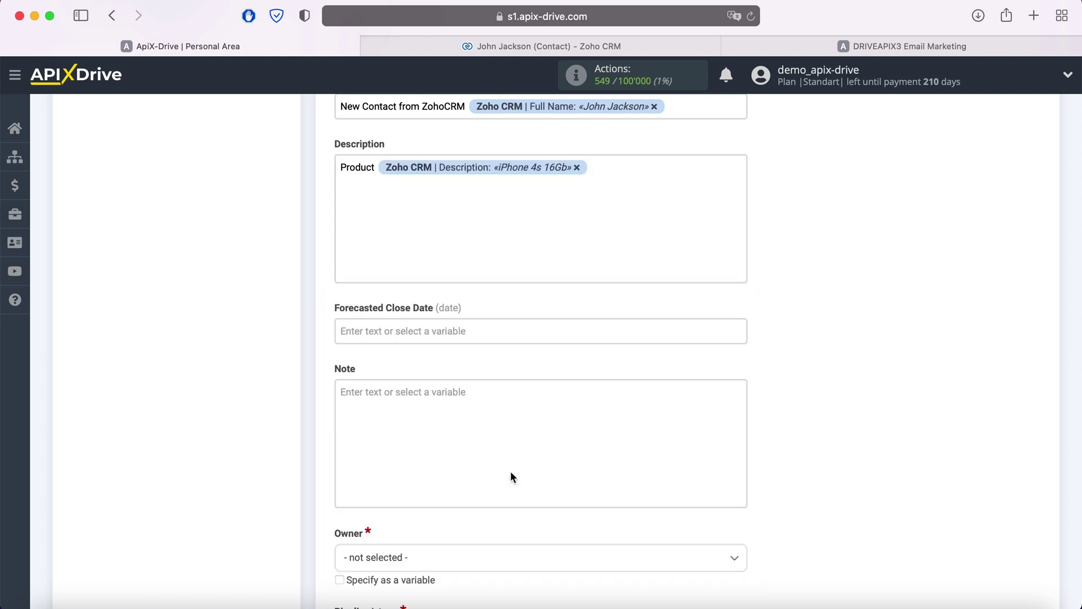
{"action": "scroll", "coordinate": [509, 471], "scroll_direction": "down", "scroll_amount": 4}
Assign the deal to owner admin and pipeline stage ApiX-Drive: To Contact
{"action": "left_click", "coordinate": [502, 461]}
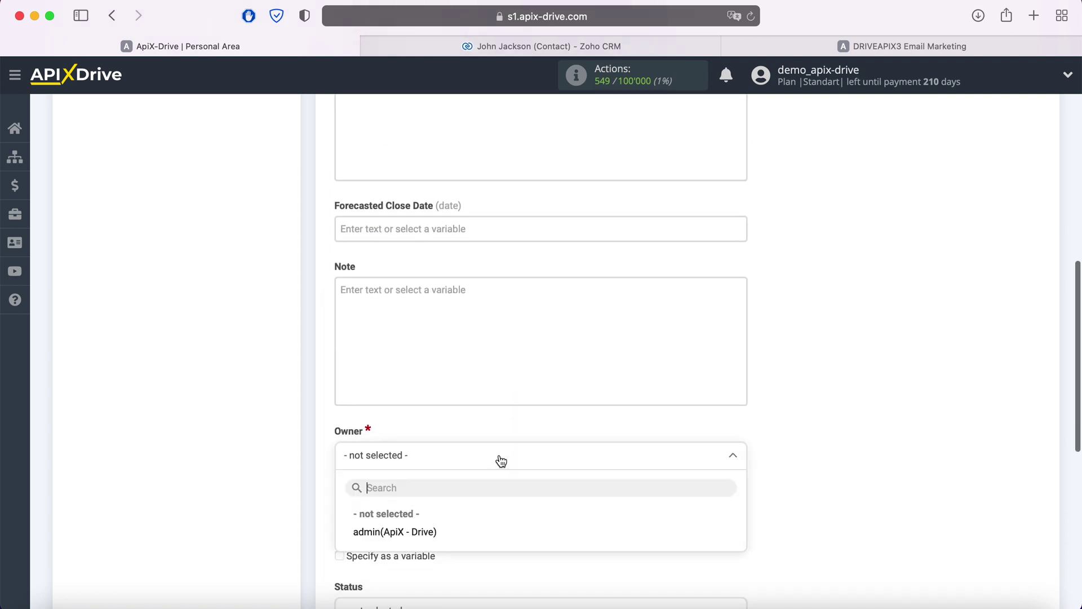
{"action": "left_click", "coordinate": [424, 532]}
{"action": "scroll", "coordinate": [473, 505], "scroll_direction": "down", "scroll_amount": 3}
{"action": "scroll", "coordinate": [473, 506], "scroll_direction": "down", "scroll_amount": 2}
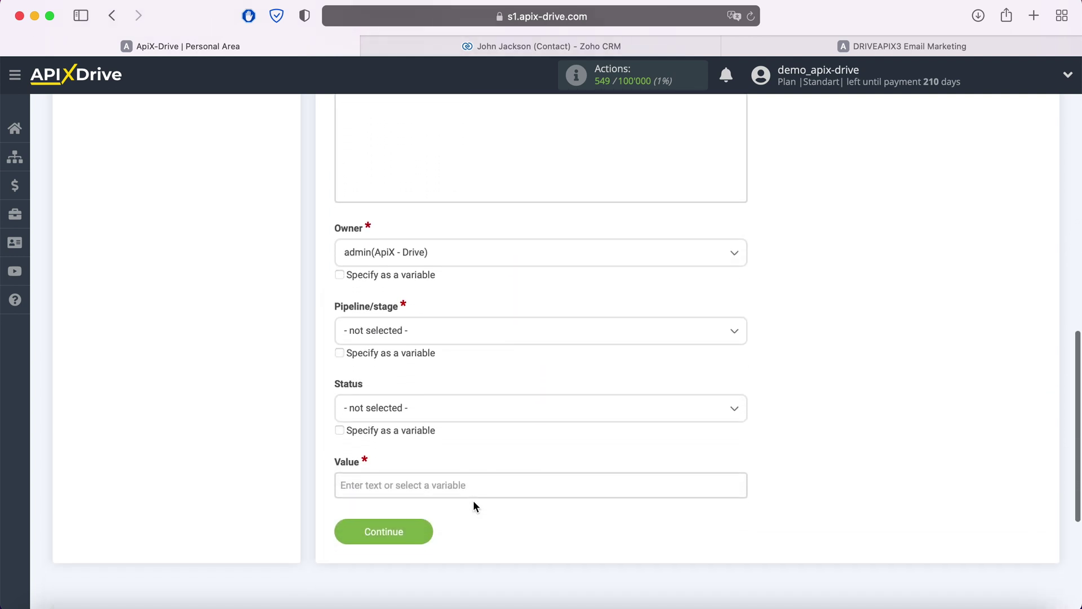
{"action": "left_click", "coordinate": [442, 338]}
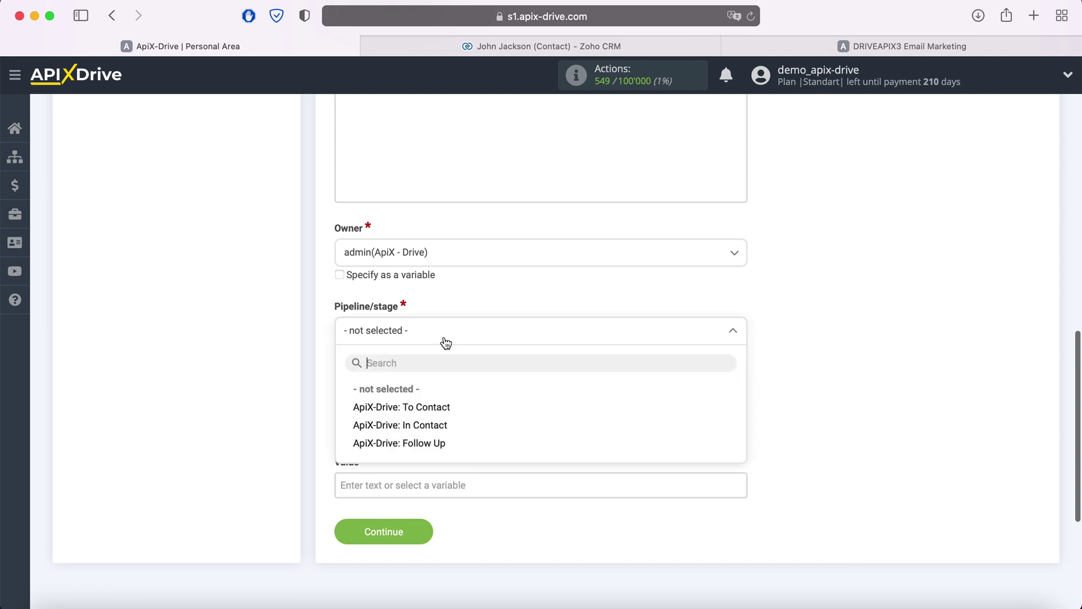
{"action": "left_click", "coordinate": [437, 408]}
{"action": "left_click", "coordinate": [437, 408]}
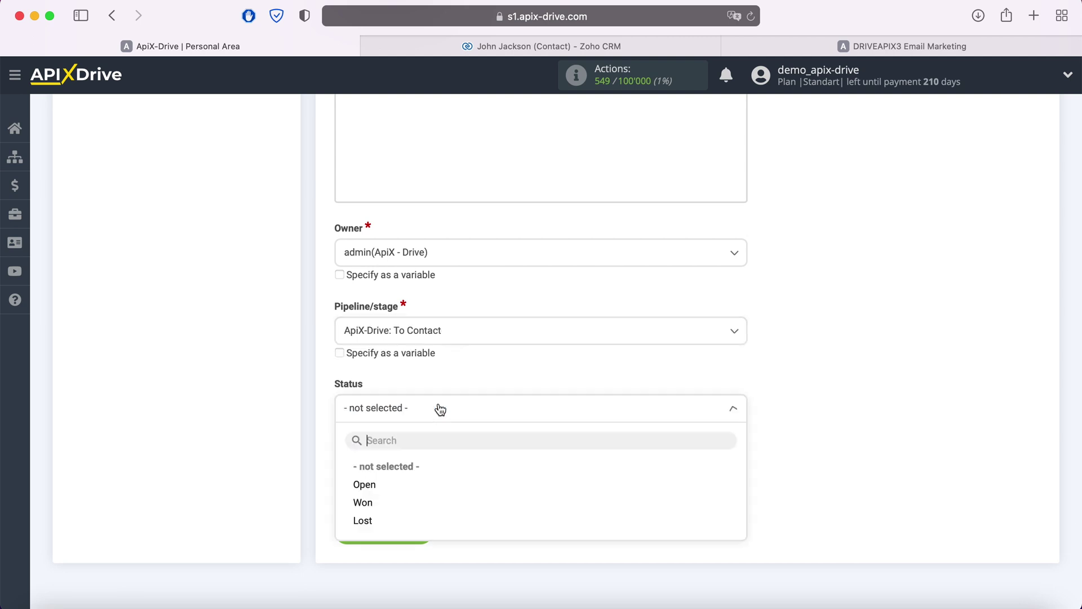
Set deal status to Open and value to 100, then continue to testing
{"action": "left_click", "coordinate": [364, 484]}
{"action": "left_click", "coordinate": [389, 483]}
{"action": "scroll", "coordinate": [389, 485], "scroll_direction": "down", "scroll_amount": 5}
{"action": "type", "text": "100"}
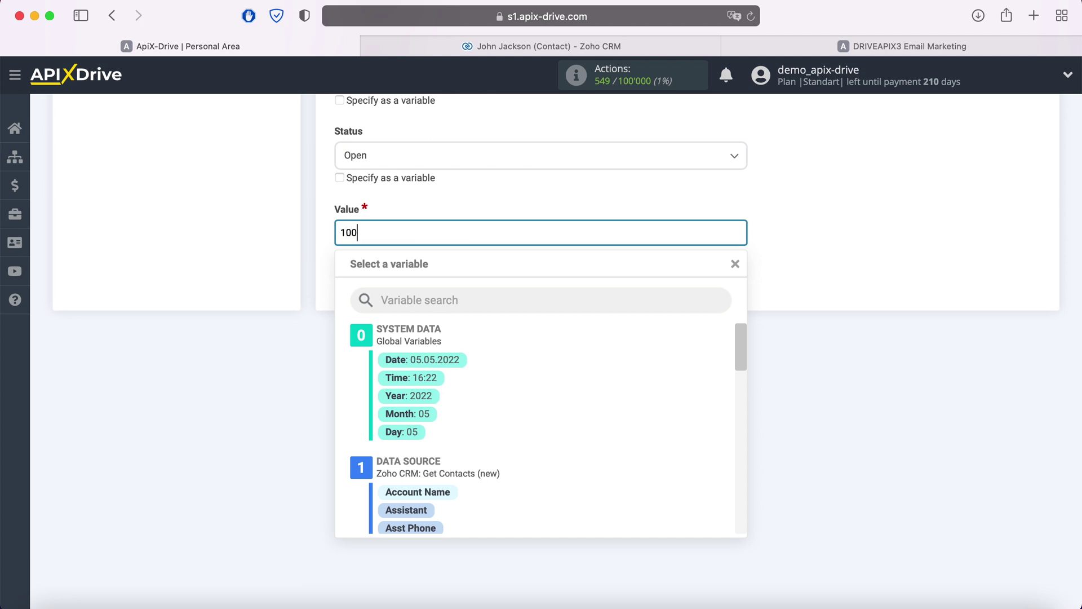
{"action": "left_click", "coordinate": [287, 283]}
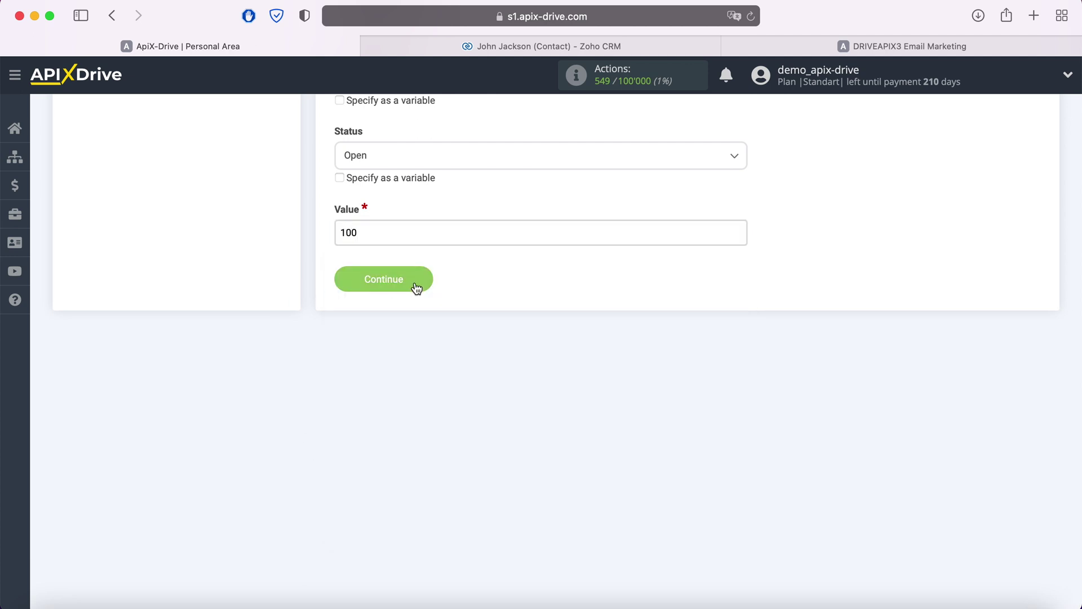
{"action": "left_click", "coordinate": [421, 281]}
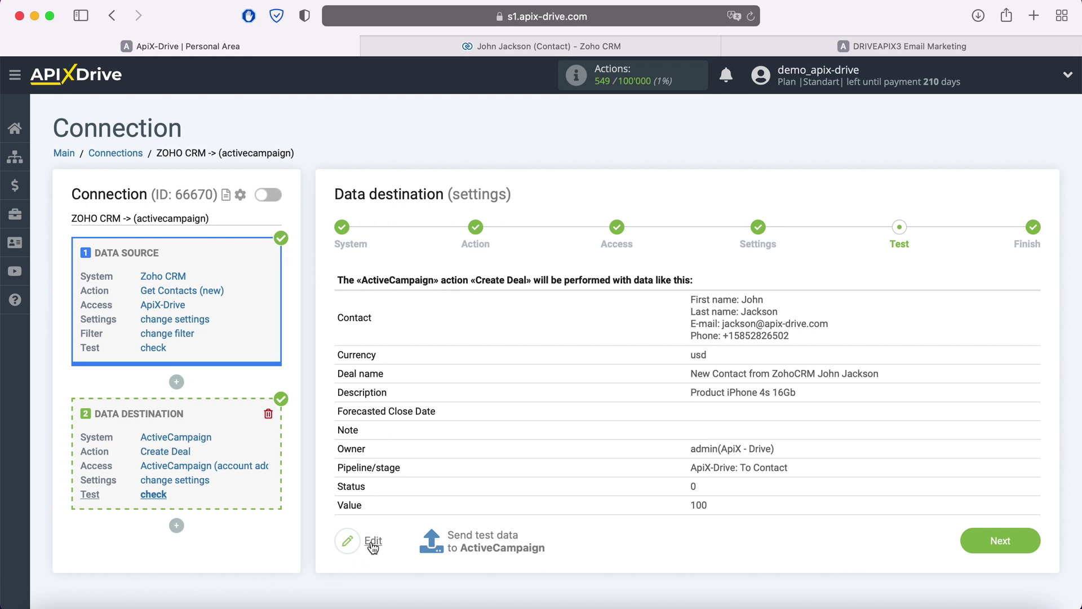
Send the test deal to ActiveCampaign: USD currency, value 100, description 'Product iPhone 4s 16Gb'
{"action": "left_click", "coordinate": [481, 535]}
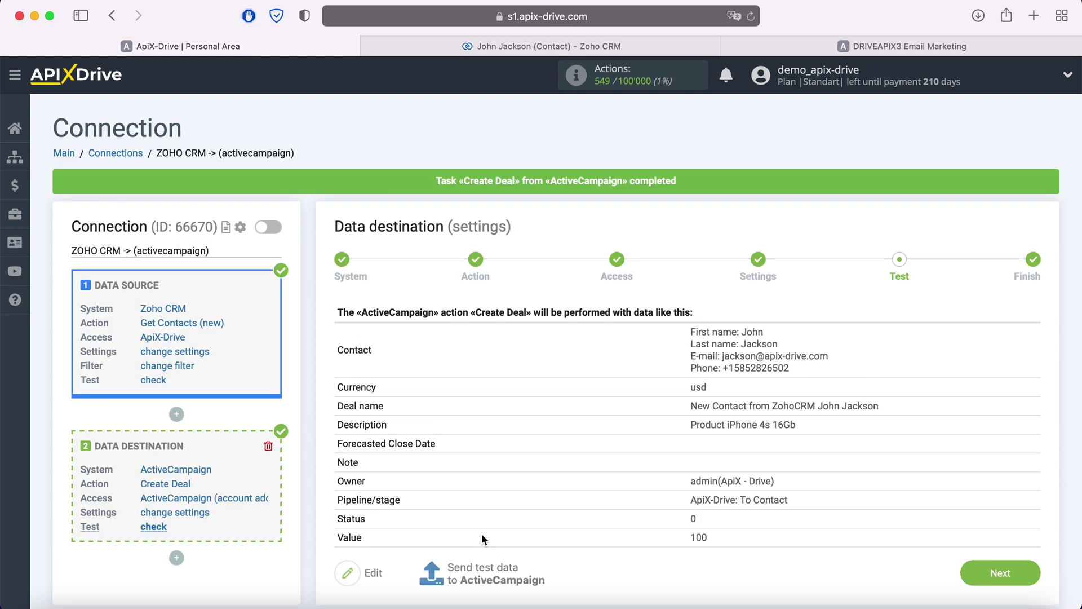
{"action": "left_click", "coordinate": [849, 48]}
{"action": "left_click", "coordinate": [115, 279]}
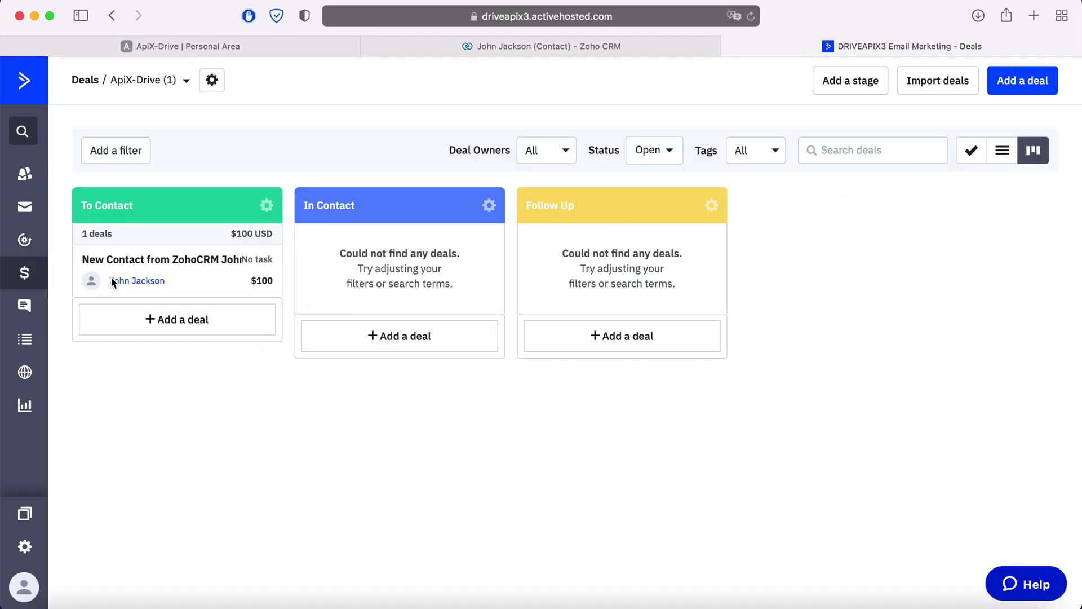
{"action": "left_click", "coordinate": [181, 262]}
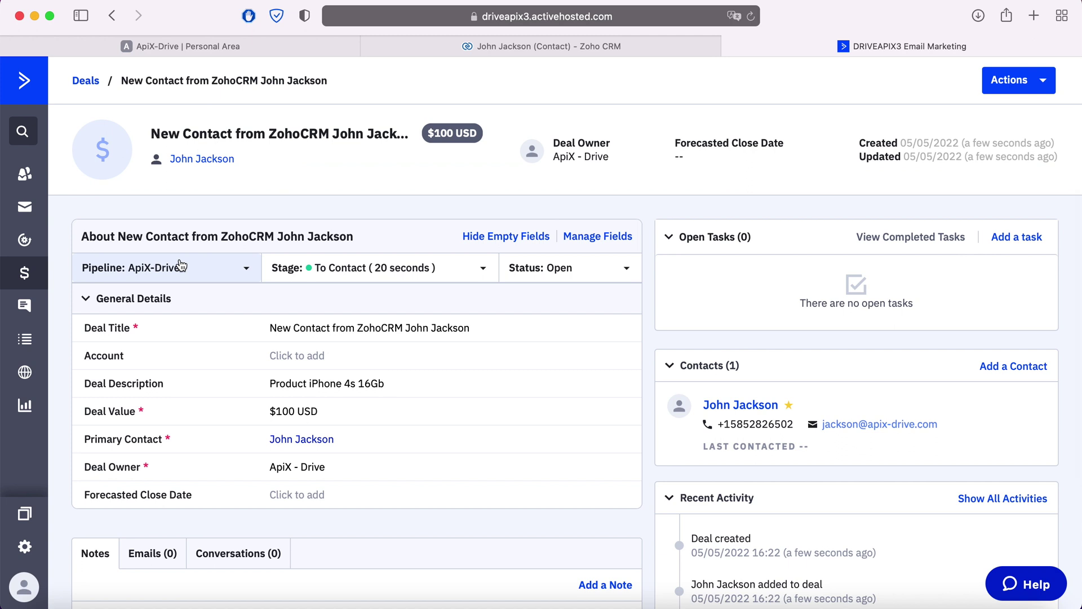
{"action": "left_click", "coordinate": [208, 47]}
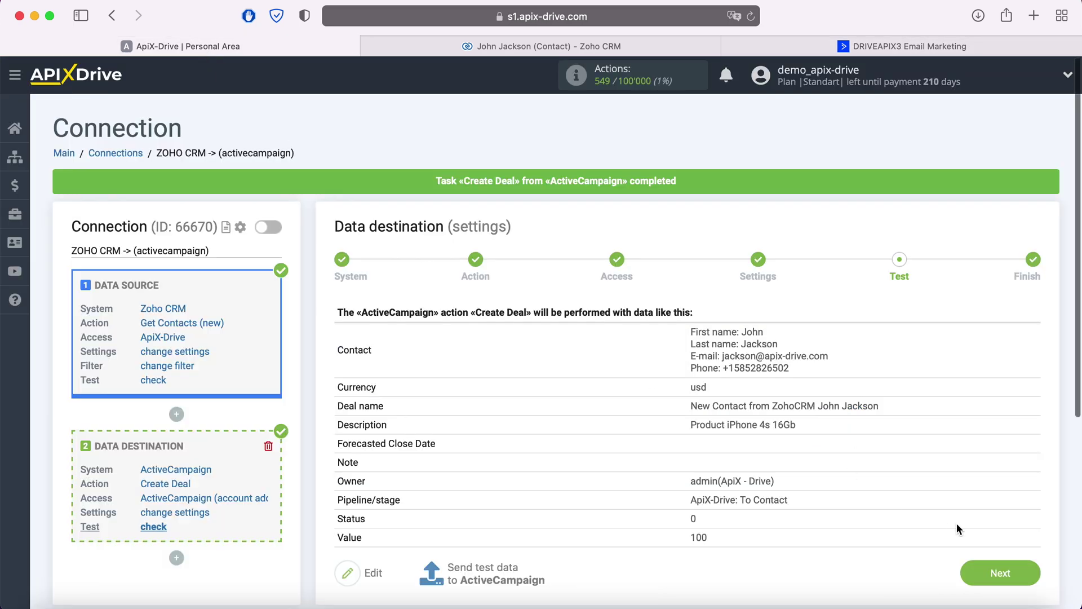
Enable auto-update on the Zoho CRM to ActiveCampaign connection and save a 5-minute update interval
{"action": "left_click", "coordinate": [1000, 572]}
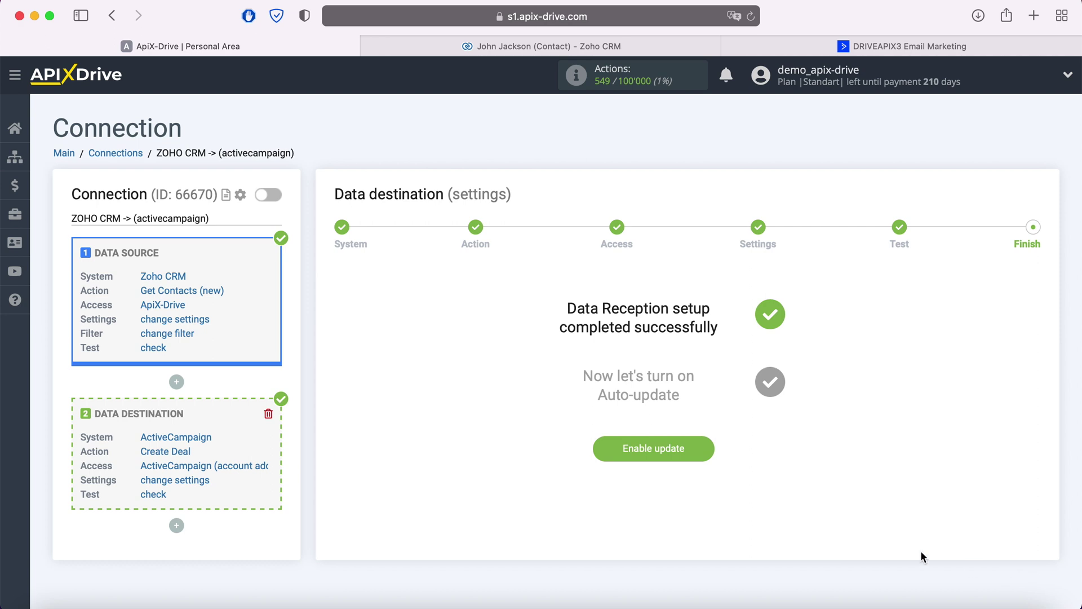
{"action": "left_click", "coordinate": [705, 448]}
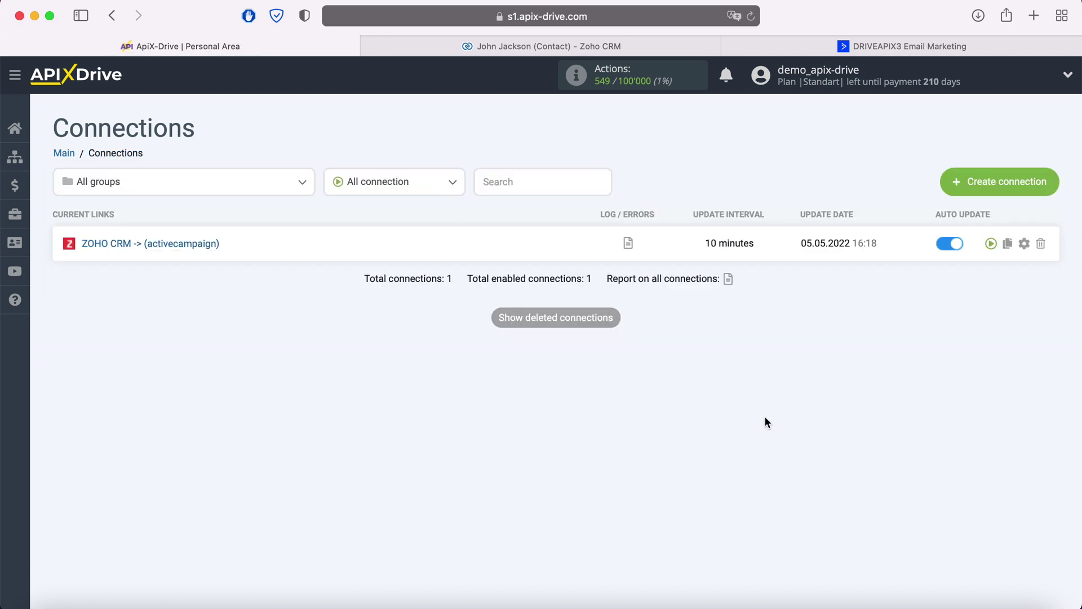
{"action": "left_click", "coordinate": [1024, 243]}
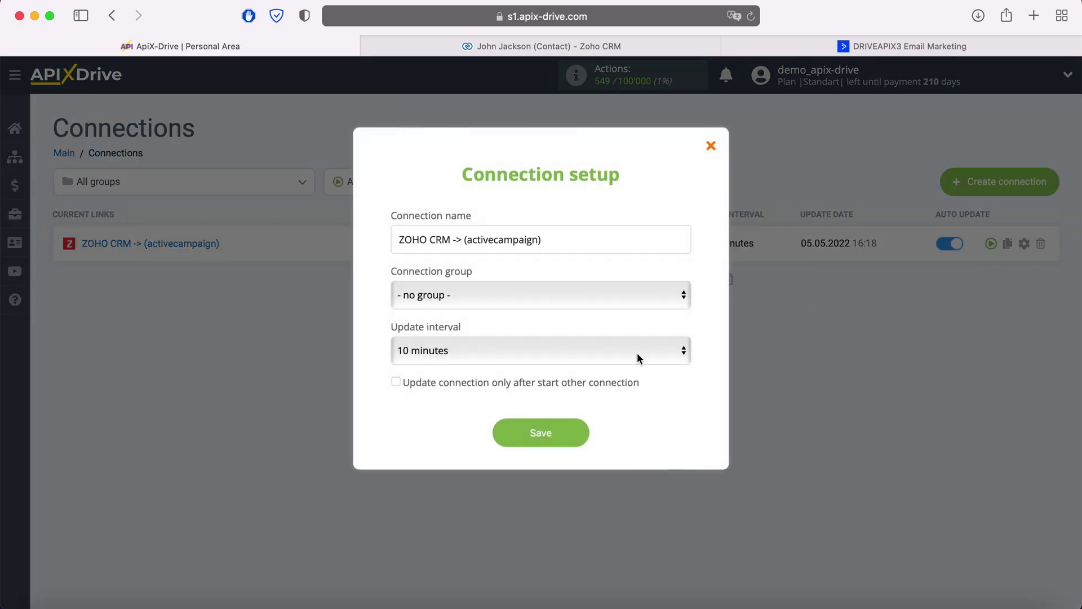
{"action": "left_click", "coordinate": [635, 354]}
{"action": "left_click", "coordinate": [579, 327]}
{"action": "left_click", "coordinate": [578, 427]}
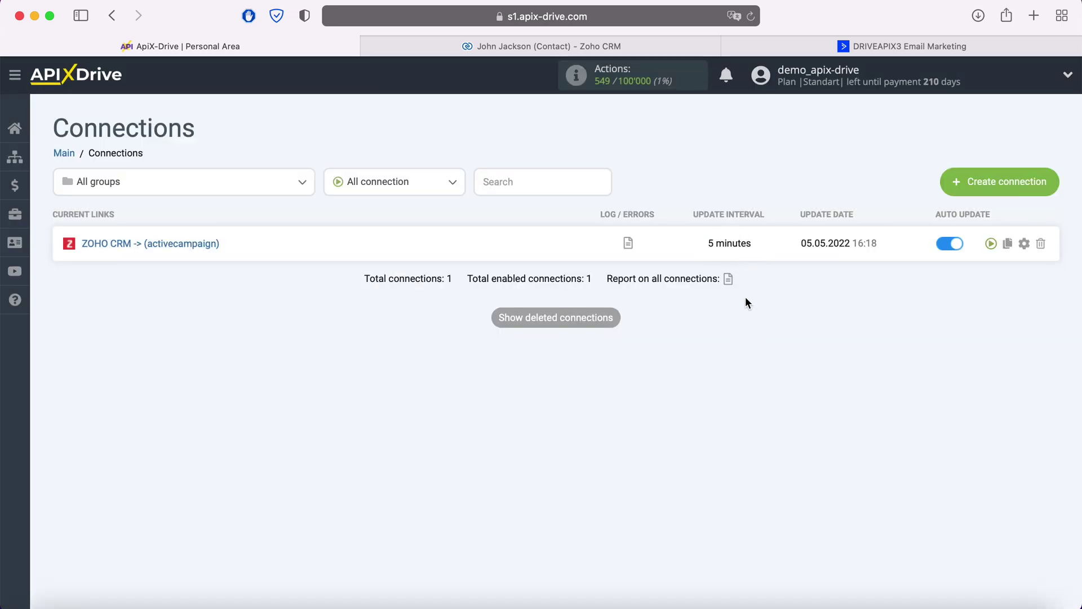